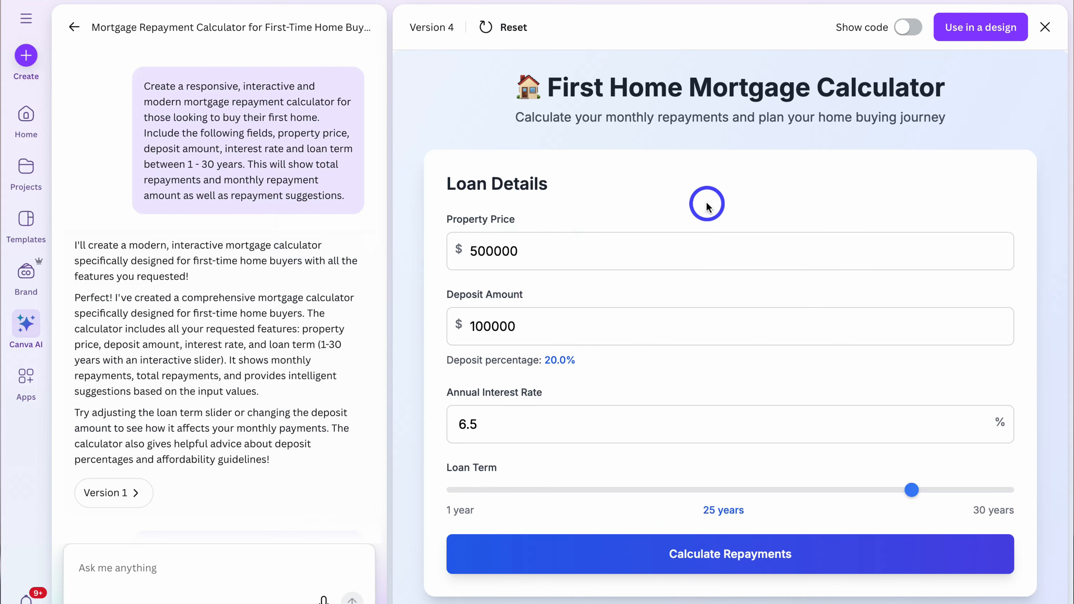
# Step: Look over the finished first-home mortgage calculator, trying its loan term slider and examining the repayment summary
pyautogui.scroll(-5, 704, 206)
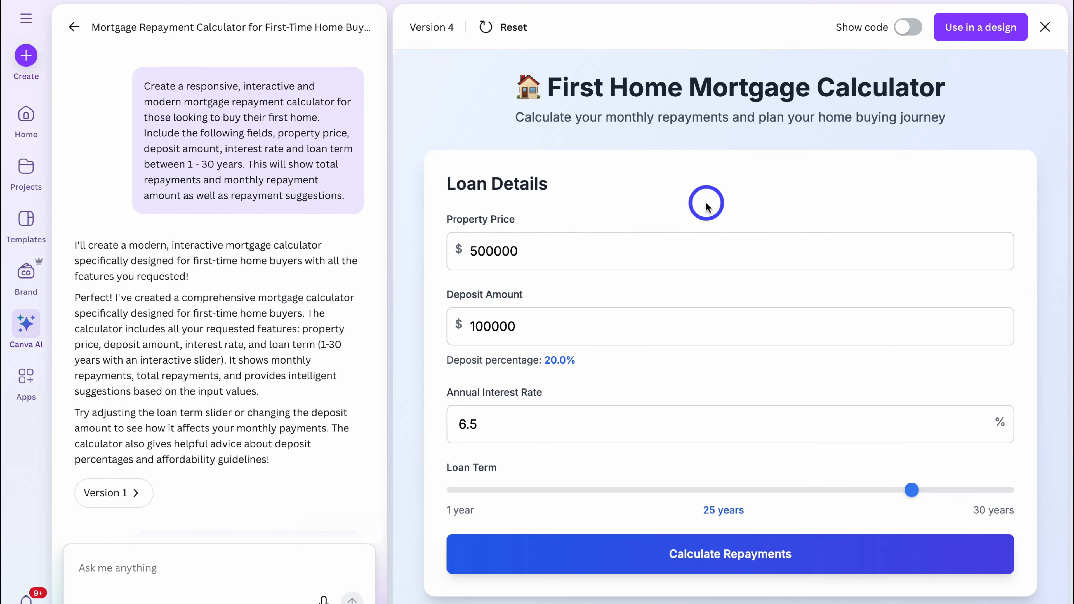
pyautogui.scroll(-6, 706, 205)
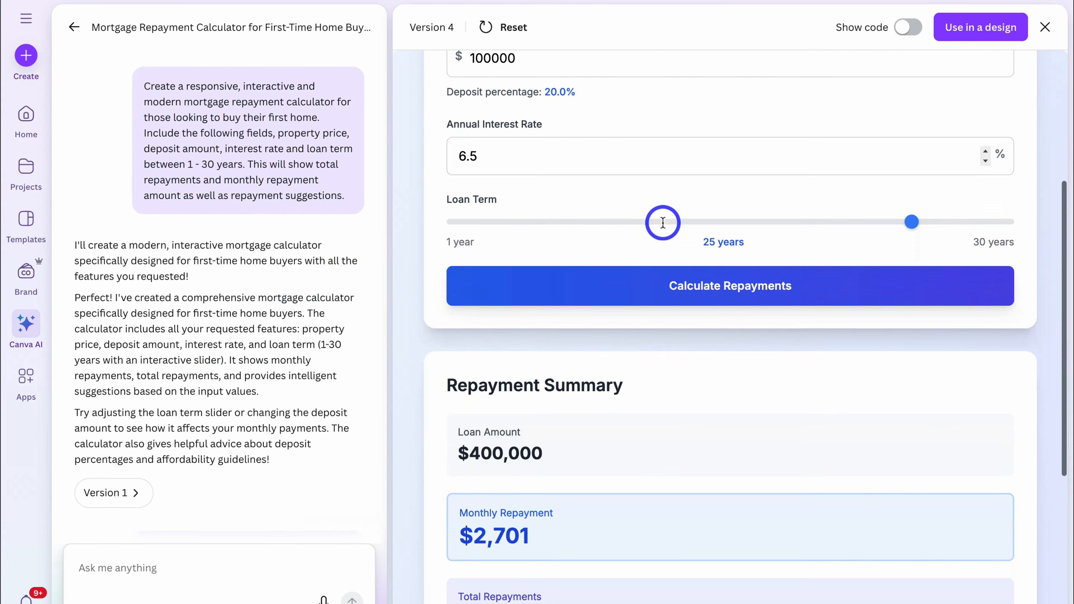
pyautogui.moveTo(910, 222); pyautogui.dragTo(678, 232)
pyautogui.scroll(-5, 678, 228)
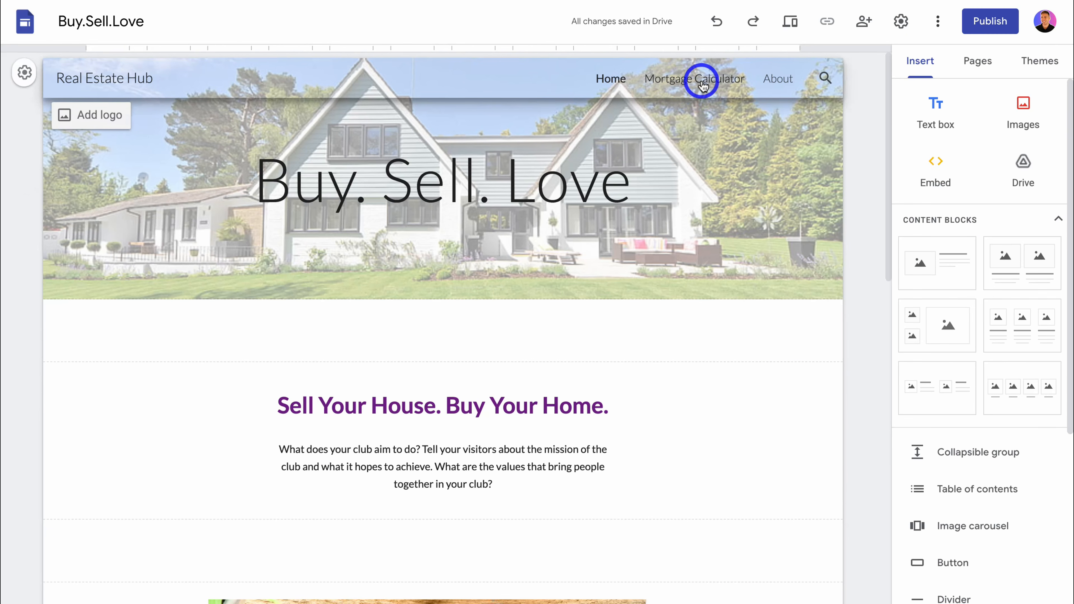
pyautogui.click(702, 81)
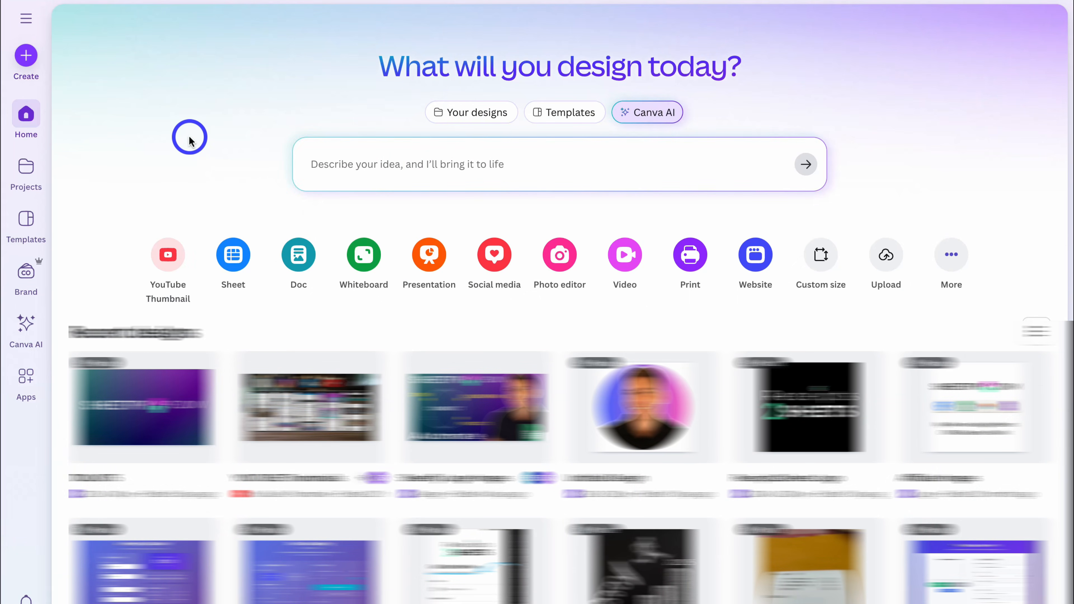
# Step: Have Canva AI code a responsive, modern first-home mortgage repayment calculator with property price, deposit, interest rate, 1-30 year term, repayment totals and suggestions
pyautogui.click(28, 325)
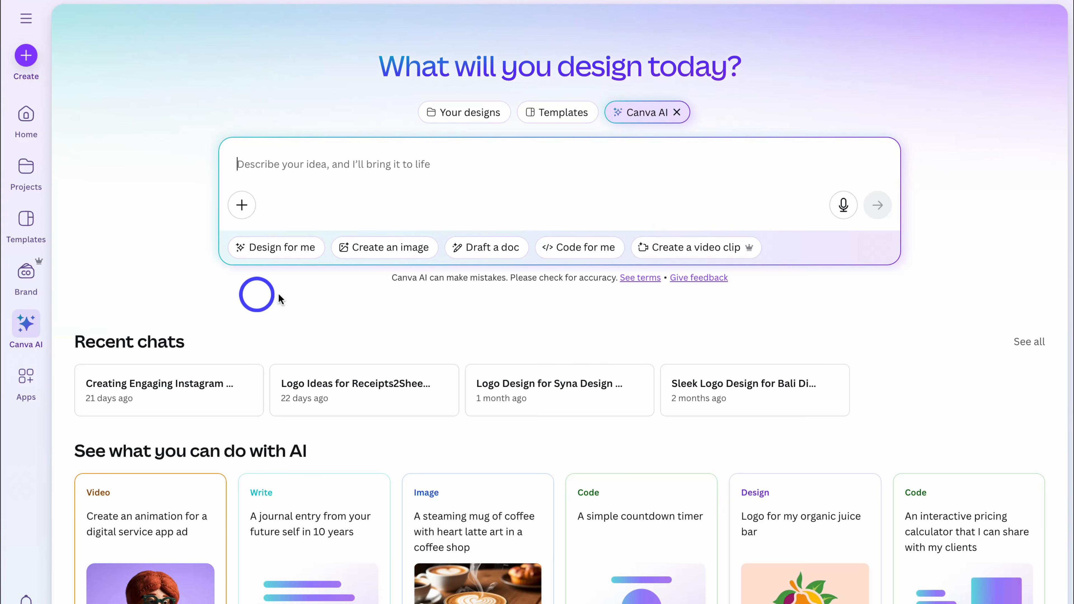
pyautogui.click(578, 250)
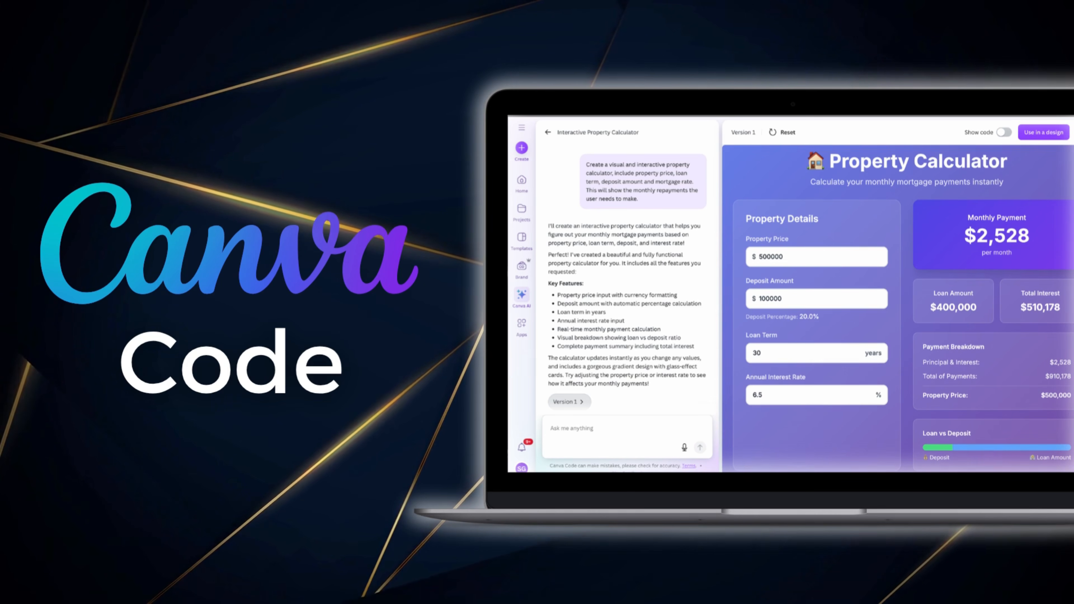
pyautogui.click(525, 185)
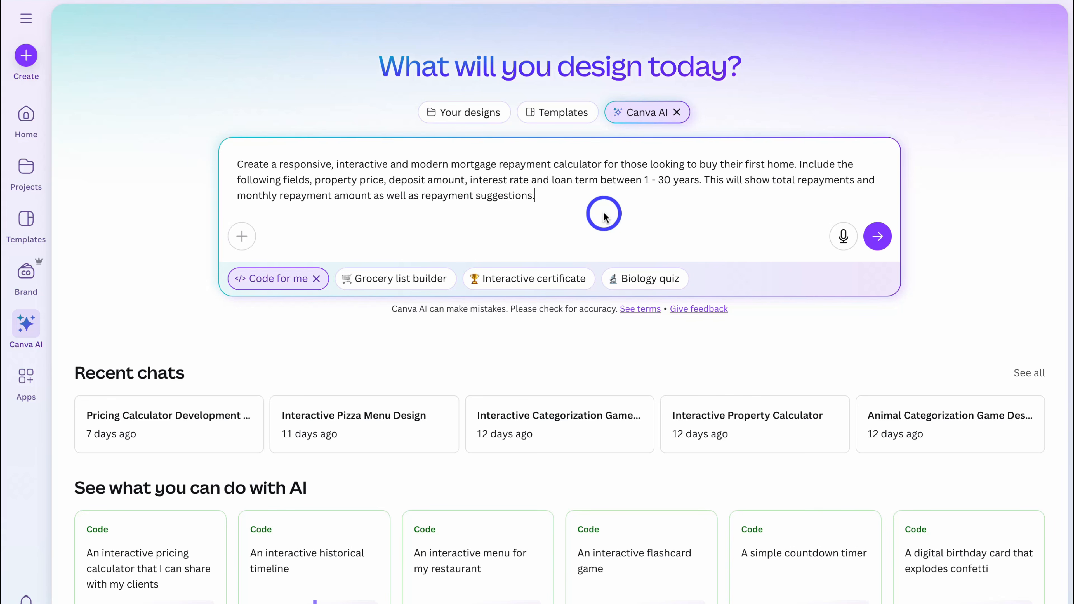
pyautogui.scroll(-7, 604, 216)
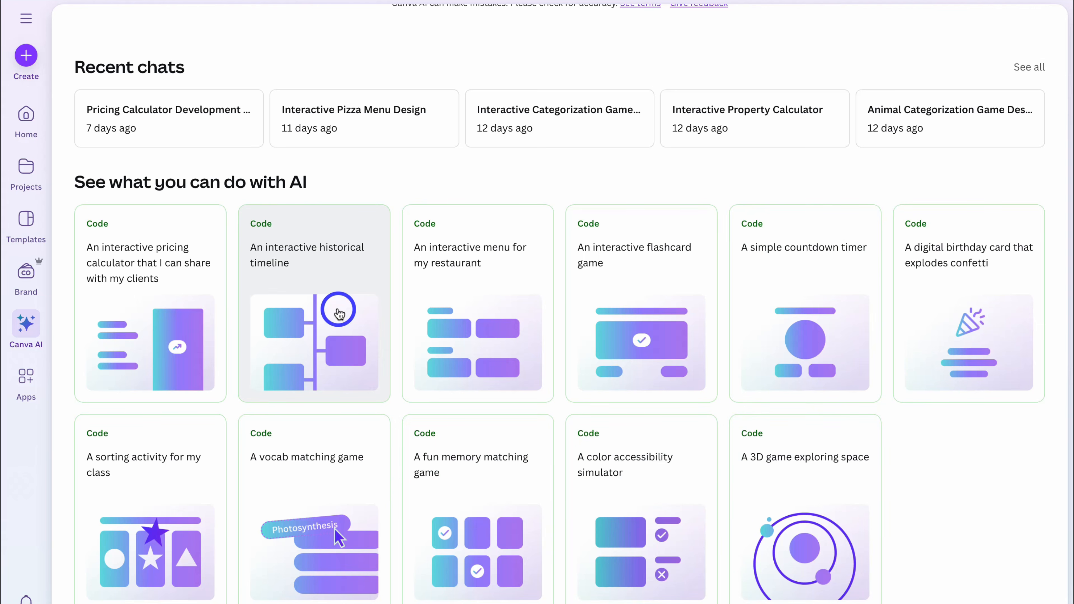
pyautogui.scroll(7, 338, 313)
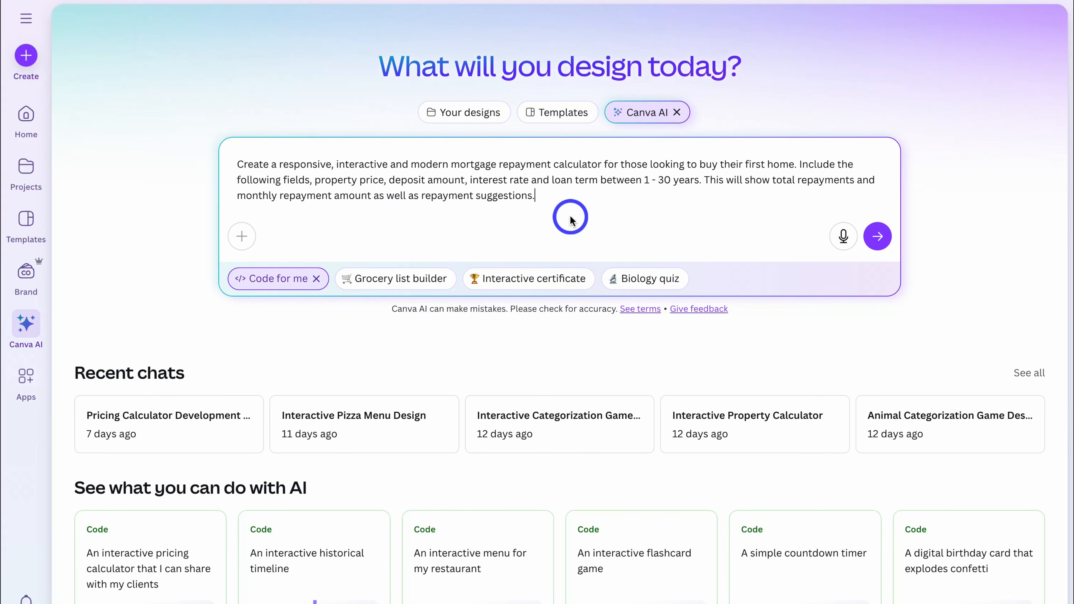
pyautogui.click(878, 236)
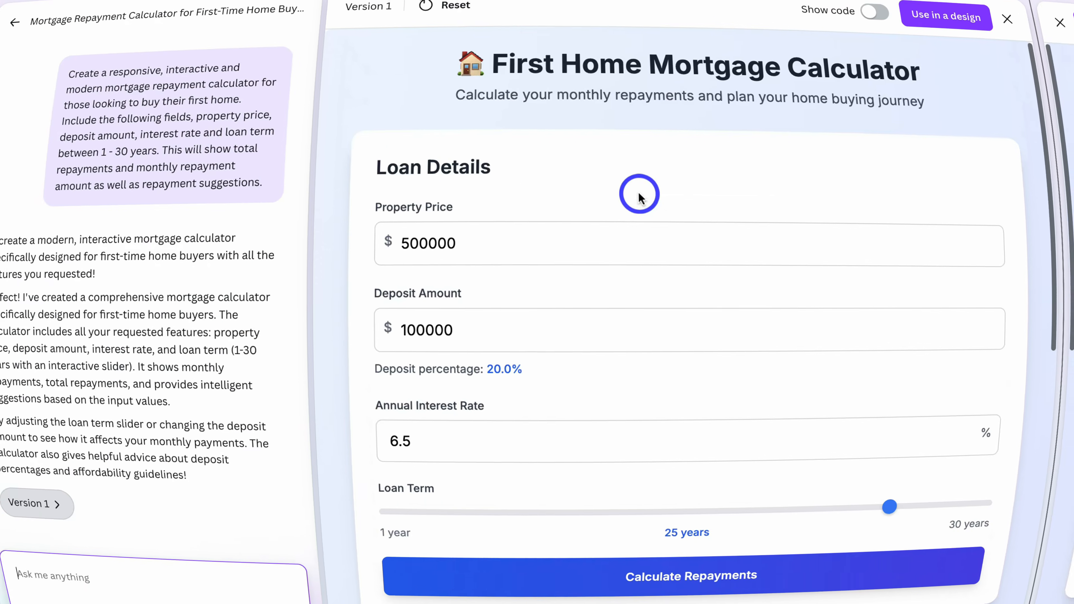
# Step: Test the generated calculator with a property price of 700000 and a deposit amount of 150000
pyautogui.scroll(-10, 676, 209)
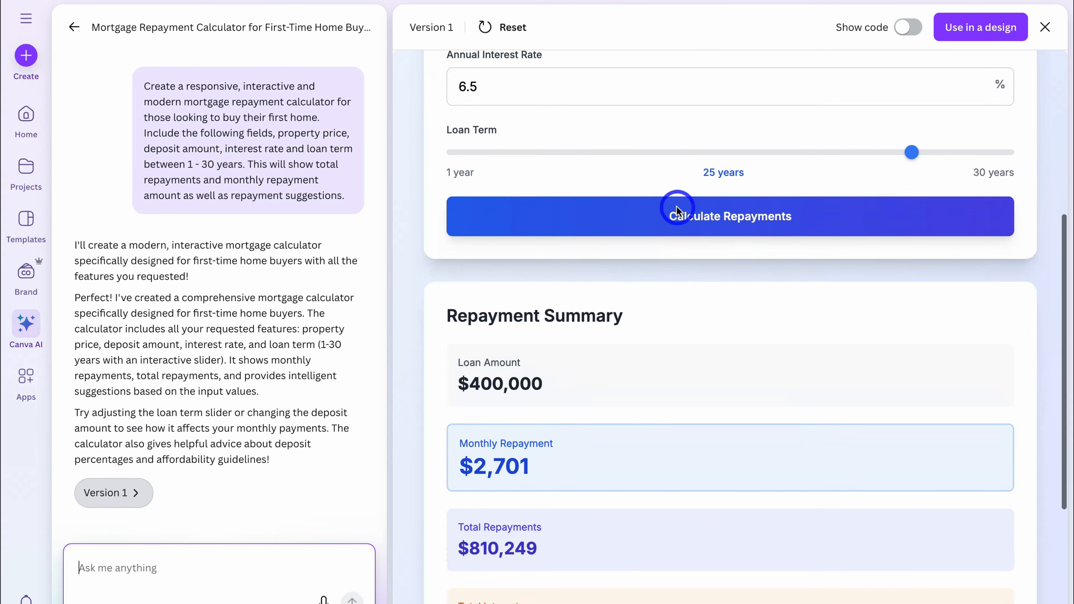
pyautogui.scroll(10, 681, 181)
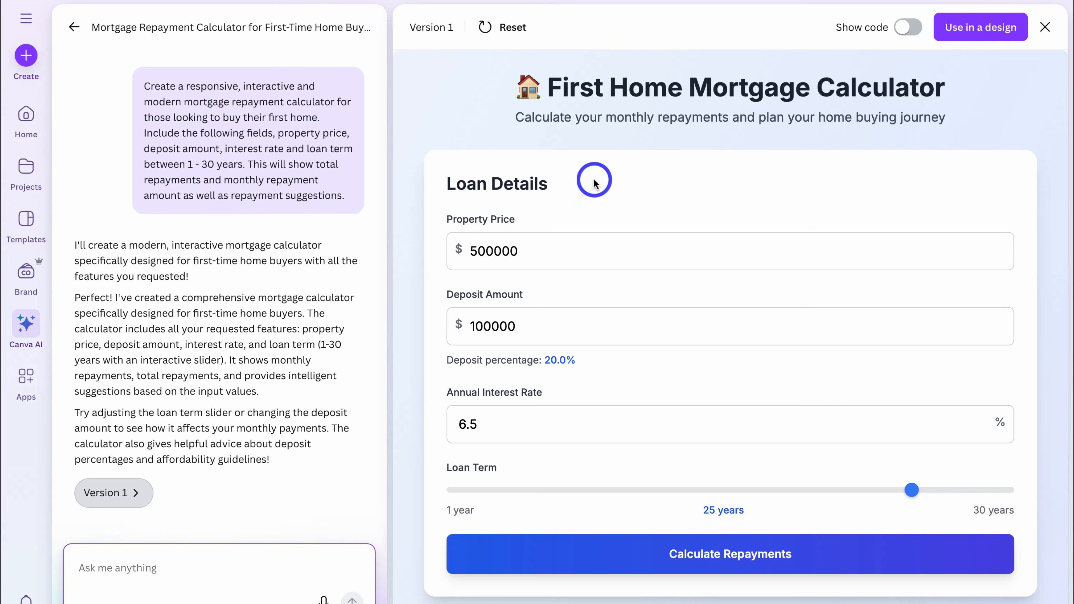
pyautogui.click(478, 253)
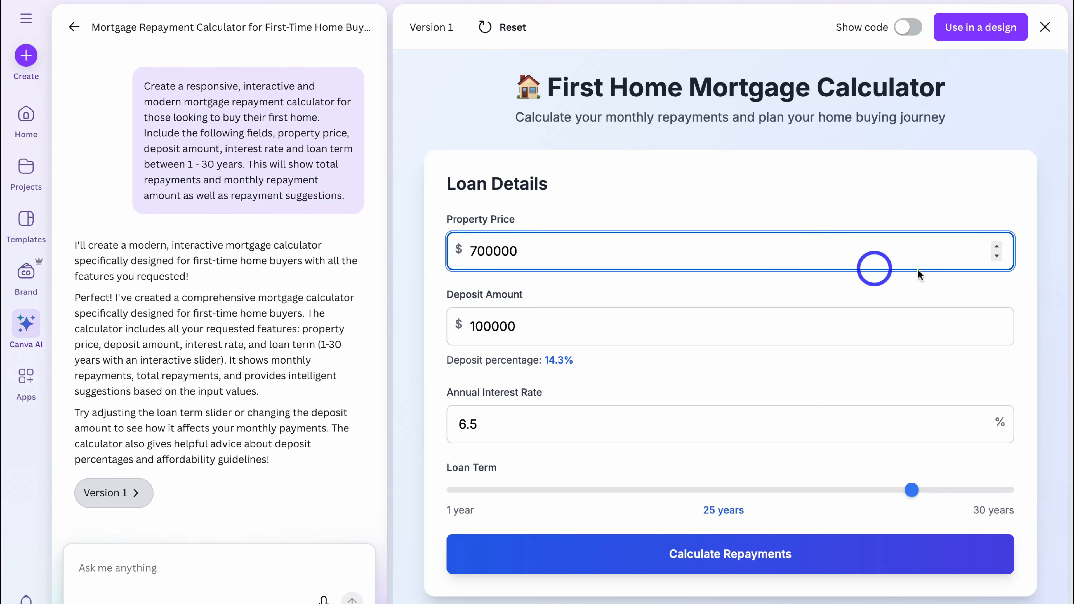
pyautogui.click(996, 249)
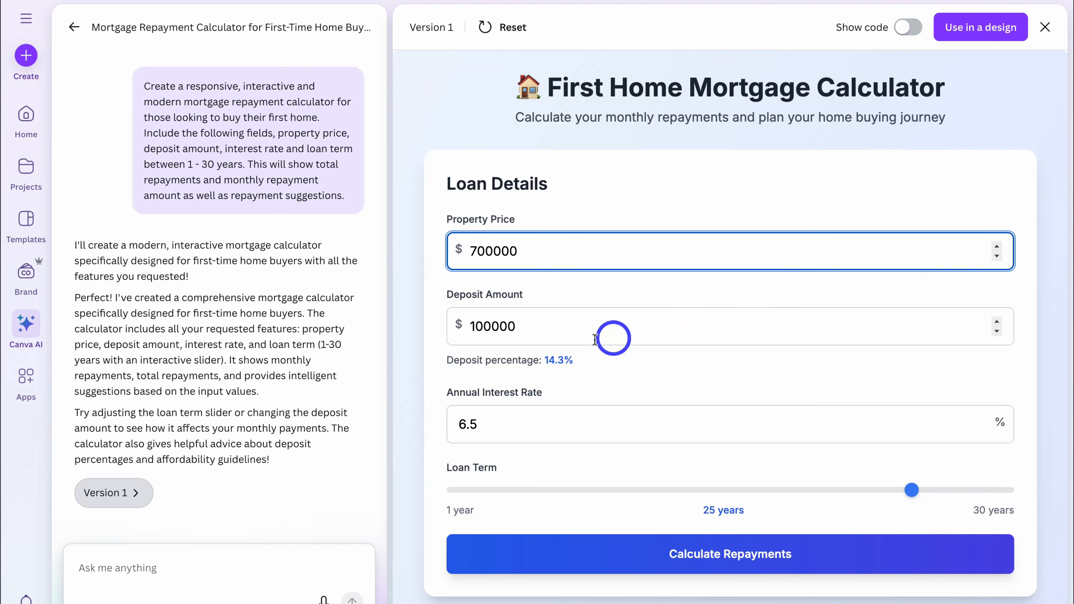
pyautogui.click(561, 331)
pyautogui.click(483, 326)
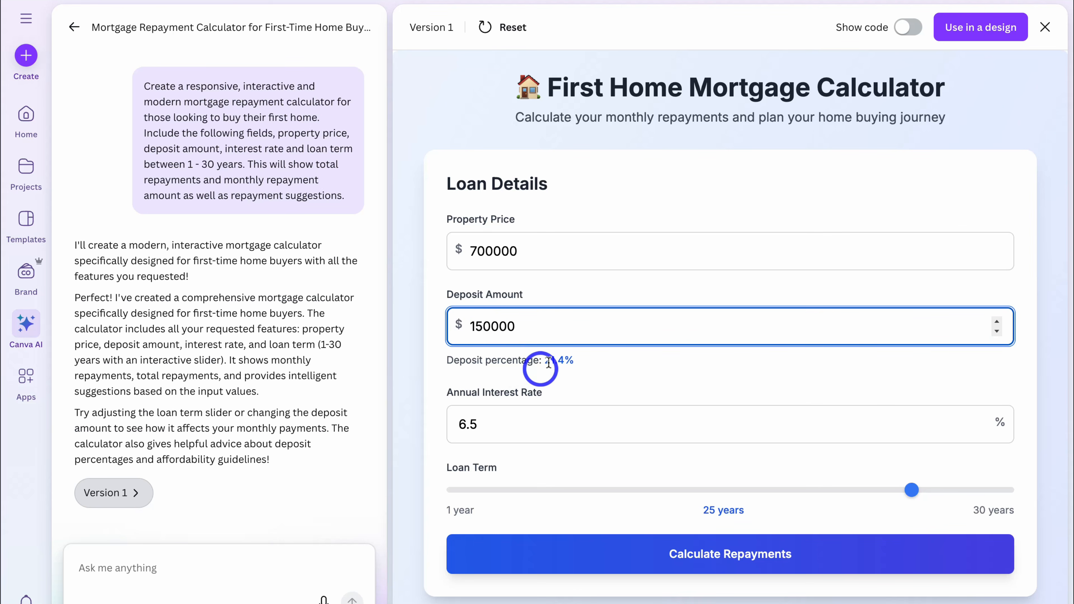
pyautogui.click(600, 365)
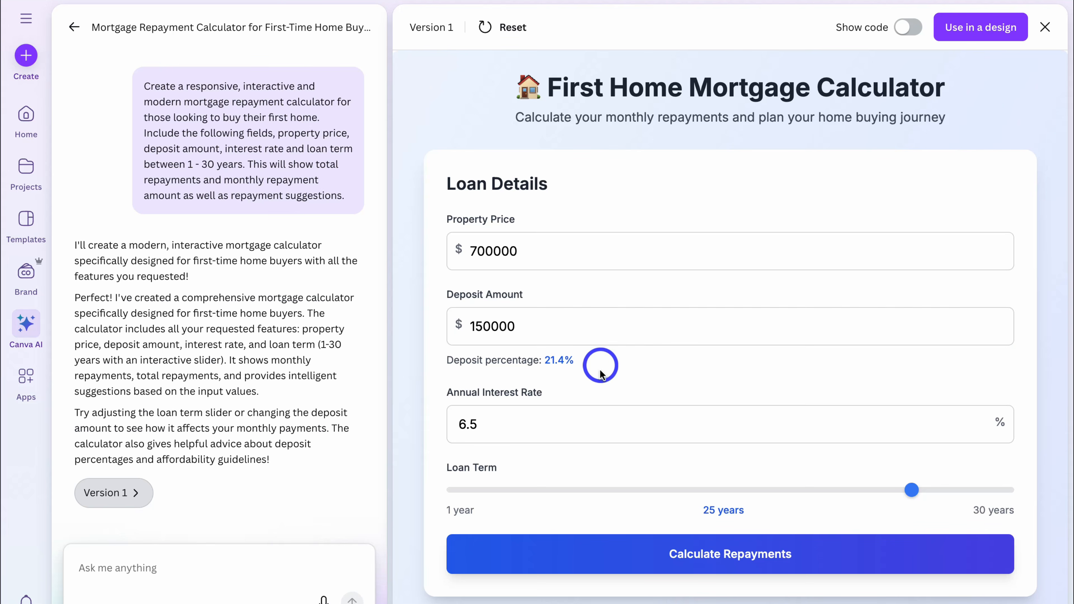
# Step: Set the annual interest rate to 5% and the loan term to 30 years, and calculate the repayments
pyautogui.click(519, 423)
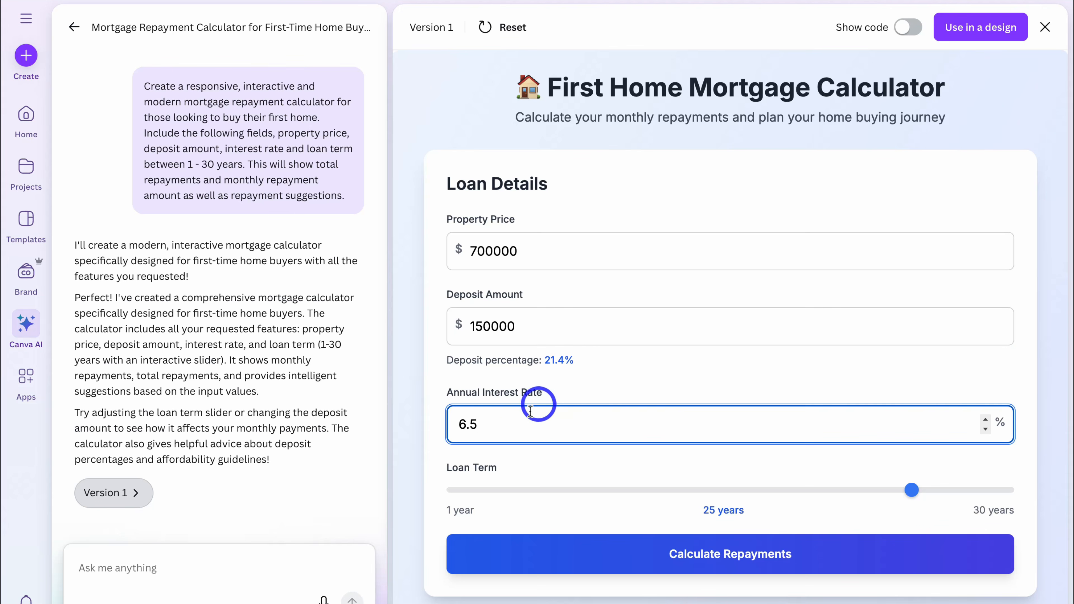
pyautogui.moveTo(455, 424); pyautogui.dragTo(548, 423)
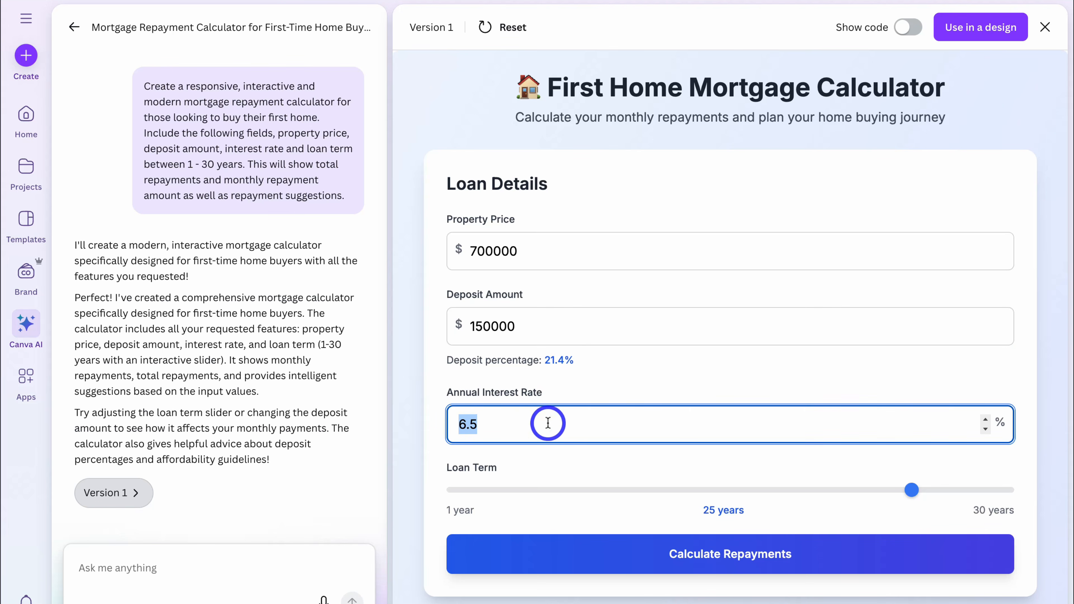
pyautogui.write('5')
pyautogui.scroll(-2, 533, 423)
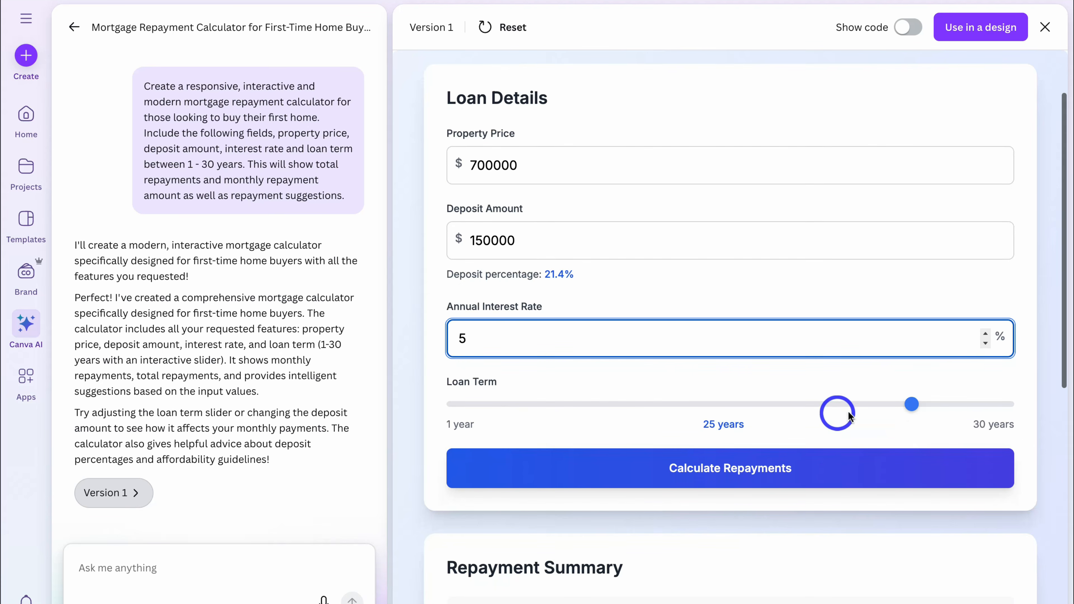
pyautogui.moveTo(911, 404); pyautogui.dragTo(1007, 406)
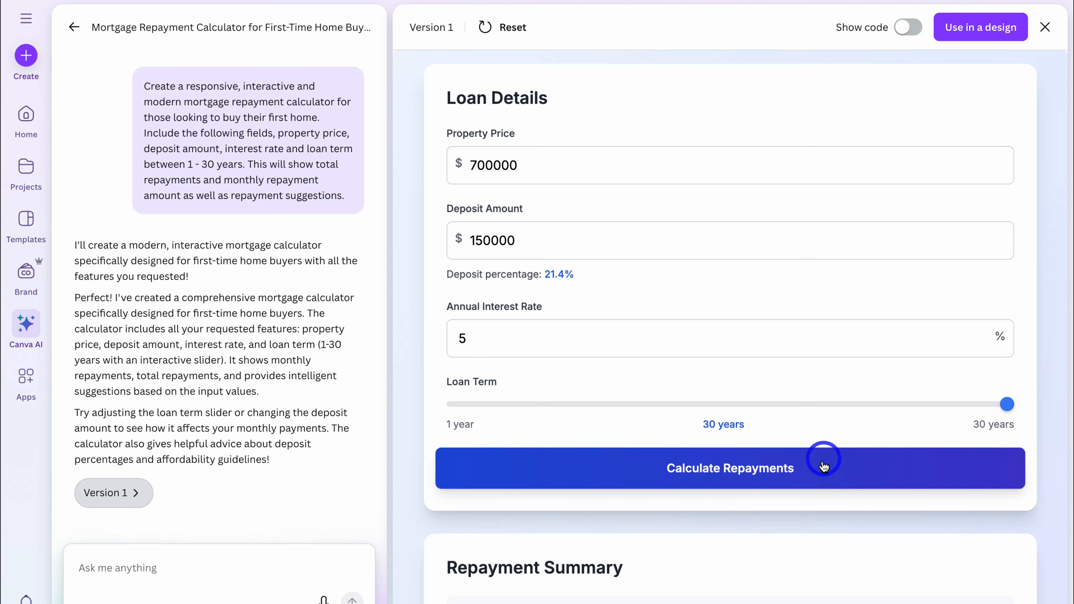
pyautogui.click(867, 470)
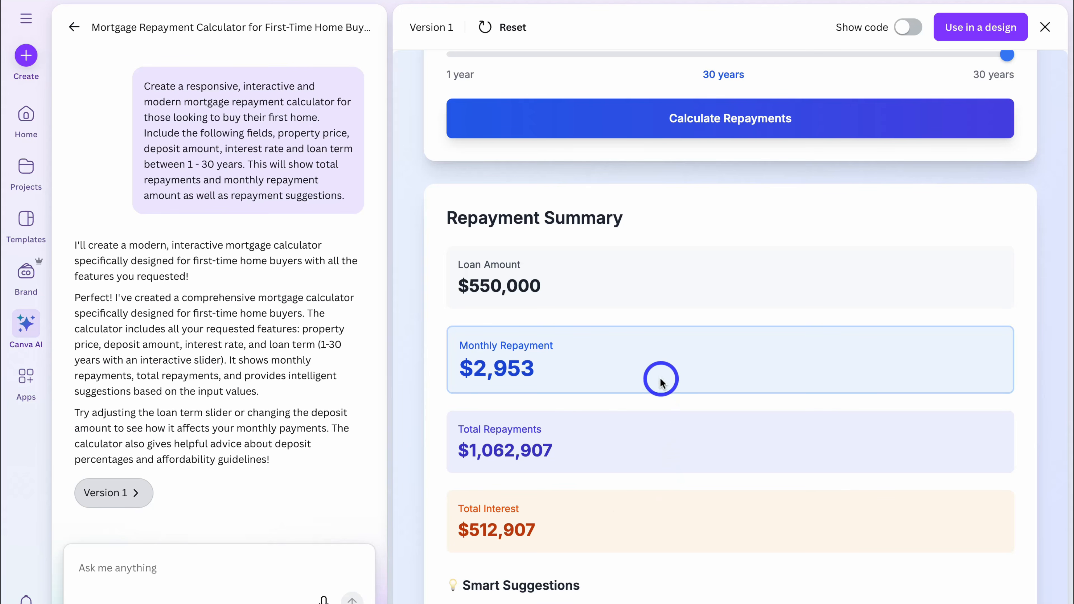
# Step: Review the repayment results and ask the AI to add a 'Download Summary' button for downloading a PDF of the mortgage repayment information
pyautogui.scroll(-4, 674, 493)
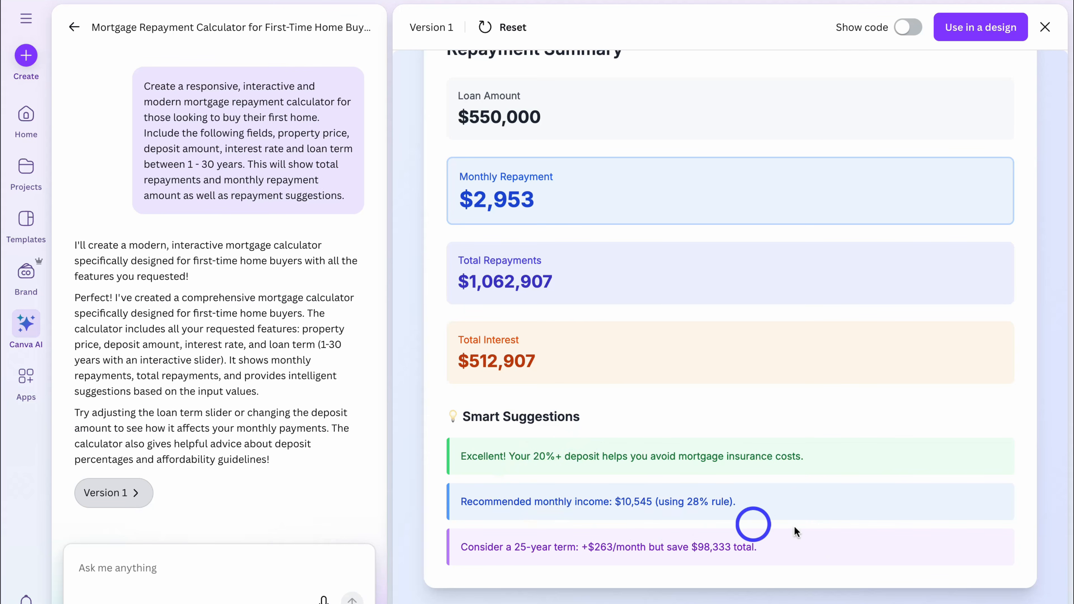
pyautogui.scroll(-3, 801, 532)
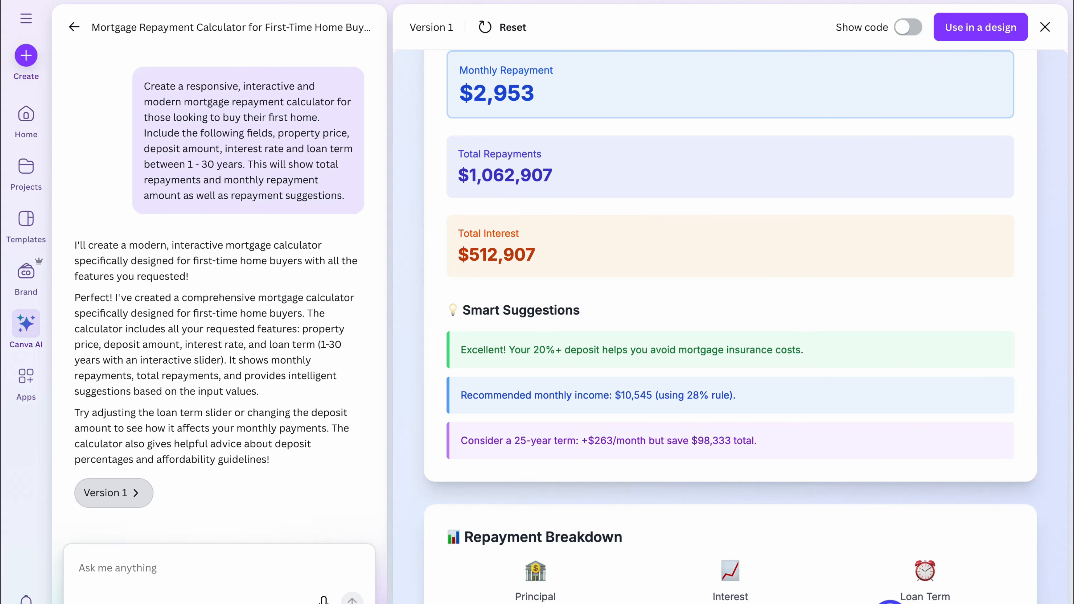
pyautogui.scroll(15, 806, 564)
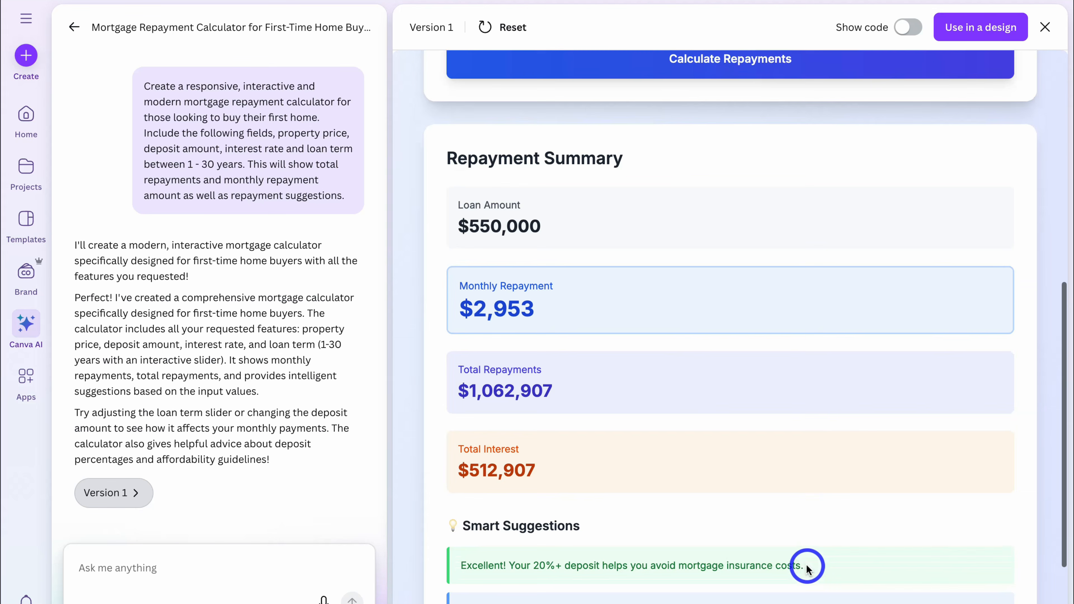
pyautogui.scroll(1, 806, 565)
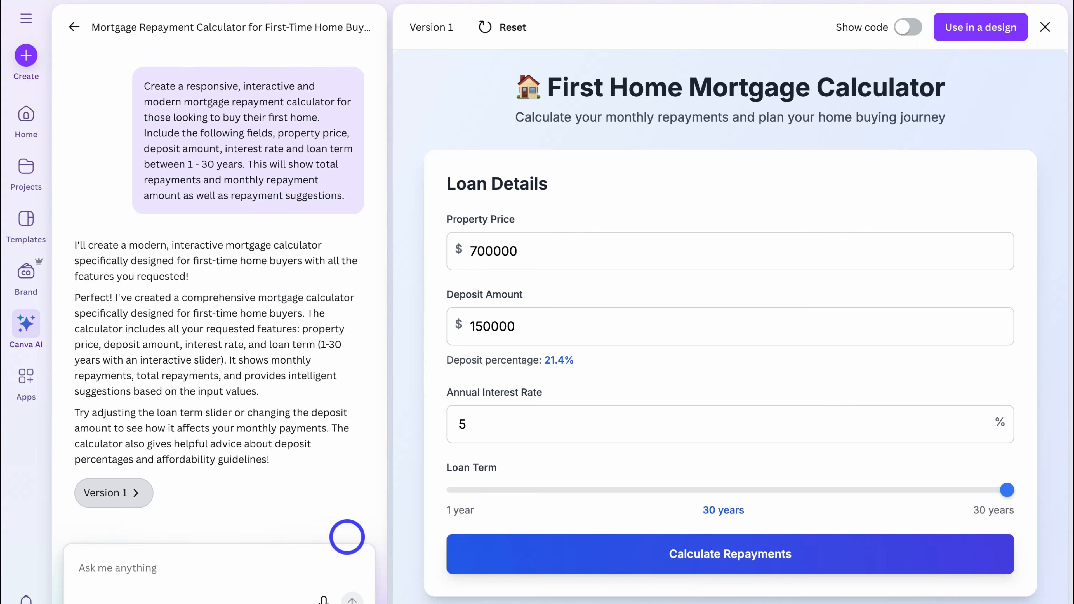
pyautogui.click(192, 559)
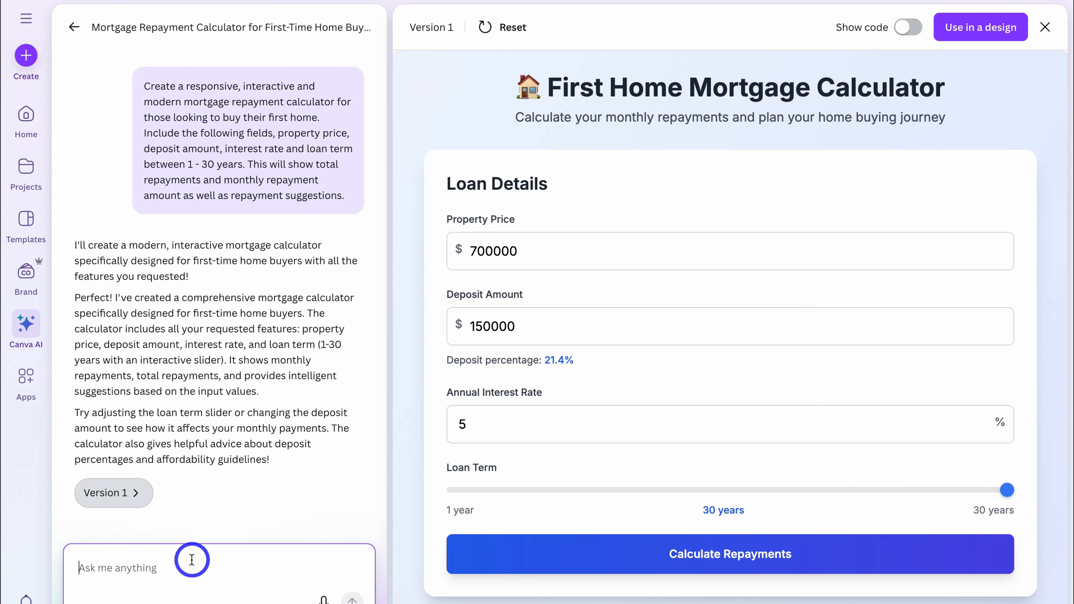
pyautogui.write("Please add a 'Download Summary' button so that users can download a PDF of this mortgage repayment information.")
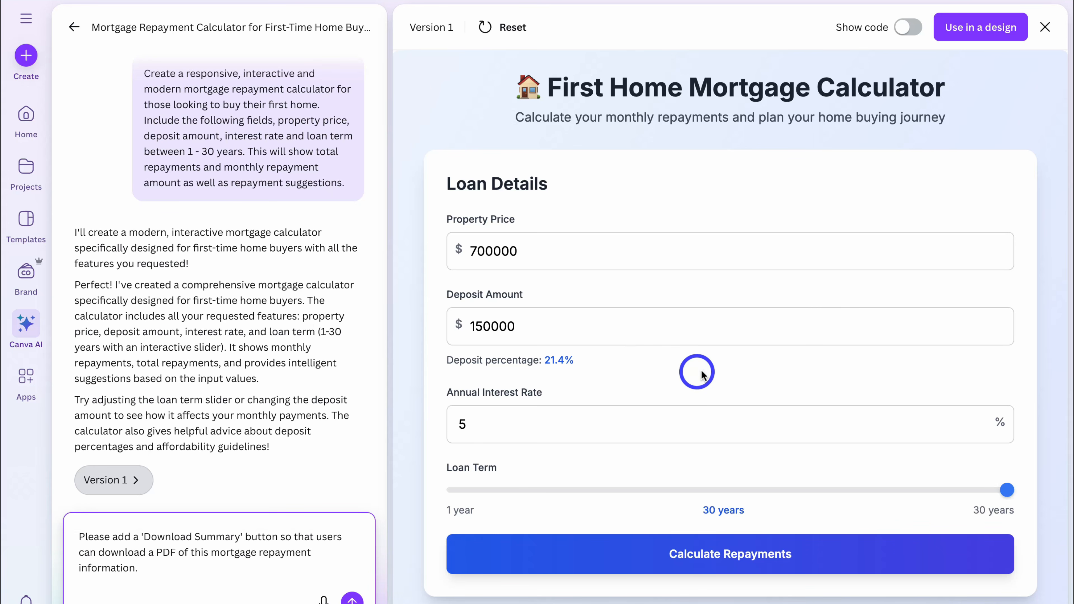
pyautogui.click(354, 599)
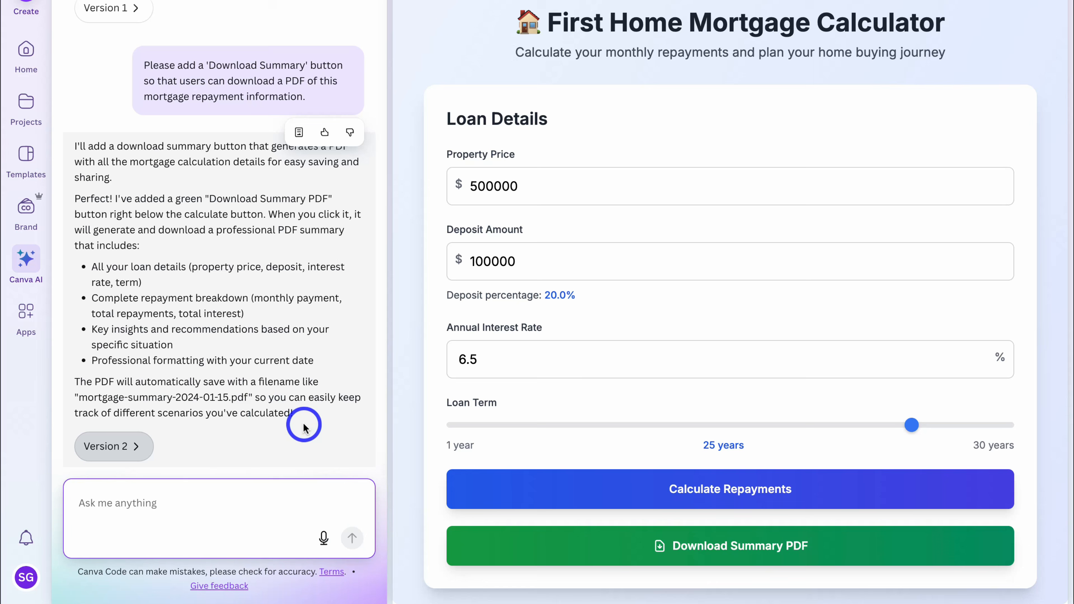
# Step: In the updated calculator, set the property price to 700000 and the deposit amount to 150000
pyautogui.click(475, 184)
pyautogui.press('BackSpace')
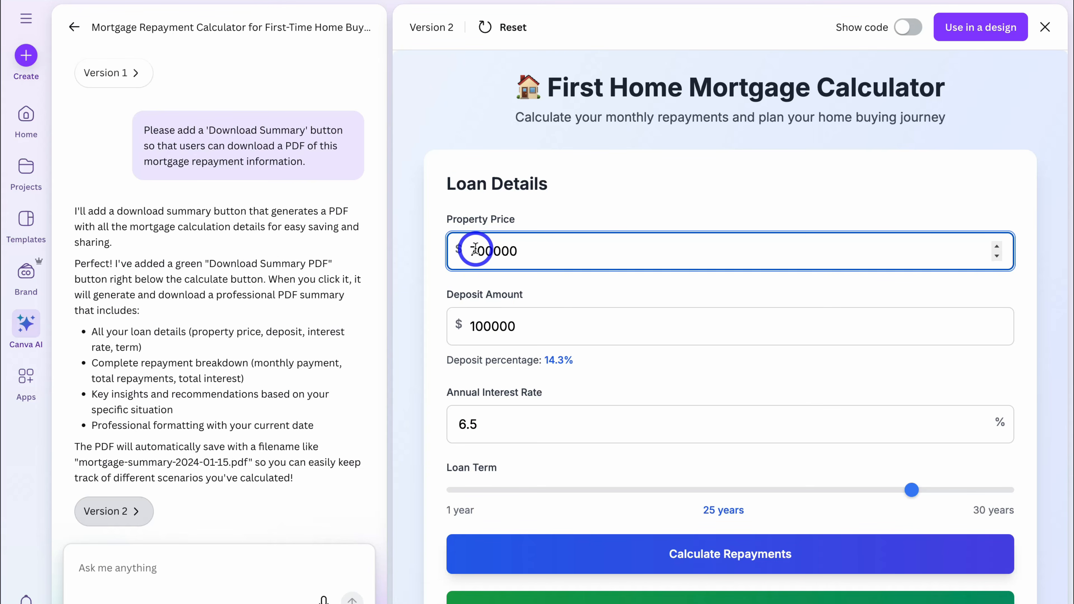
pyautogui.click(483, 327)
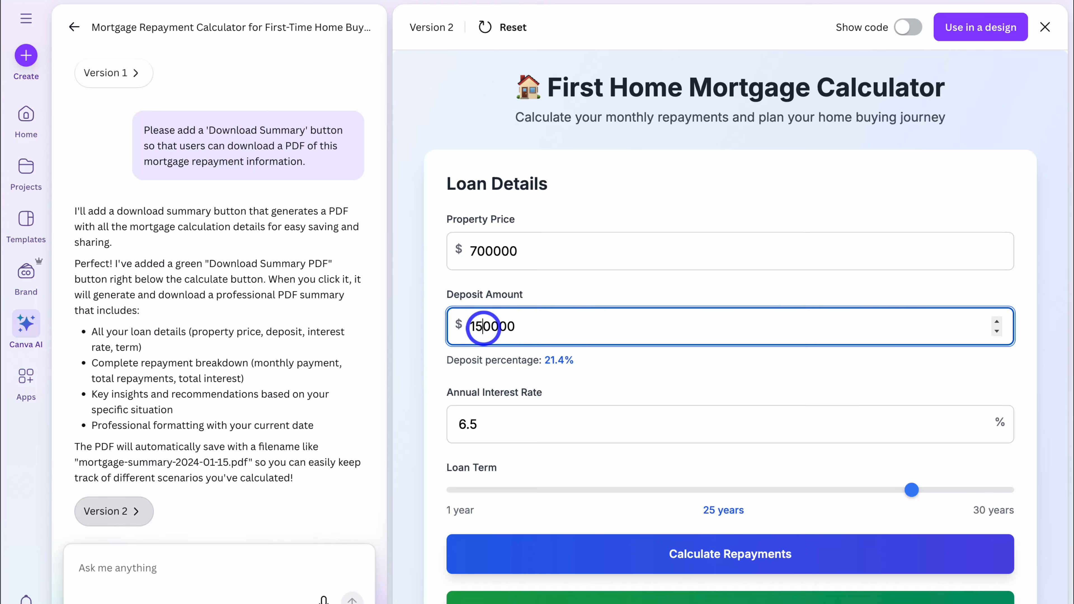
# Step: Set the annual interest rate to 5% and the loan term to 29 years, and recalculate the repayments in the updated calculator
pyautogui.click(471, 424)
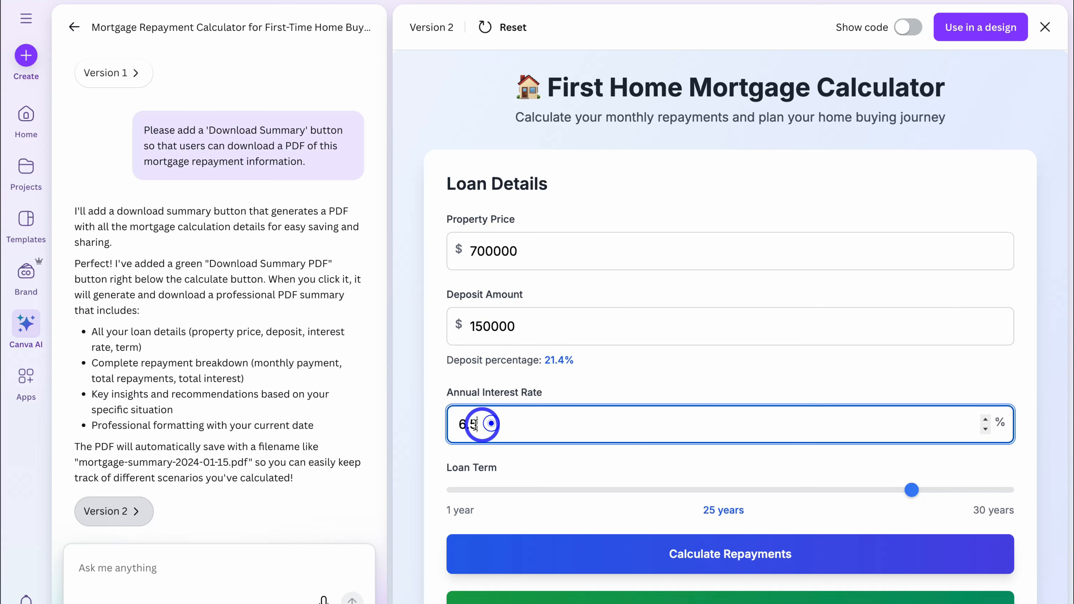
pyautogui.write('5')
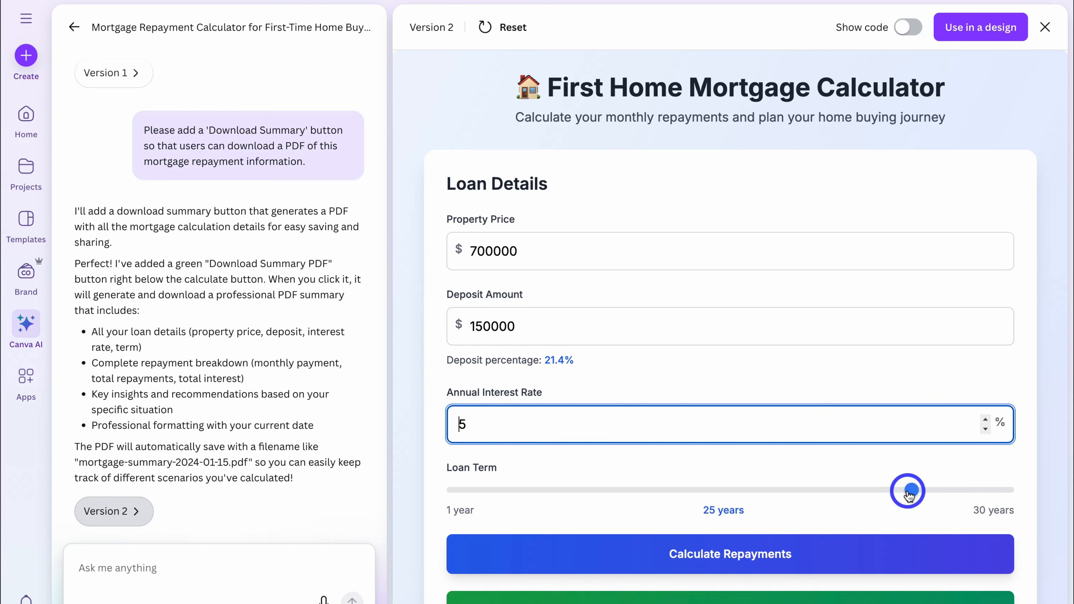
pyautogui.moveTo(910, 490); pyautogui.dragTo(987, 491)
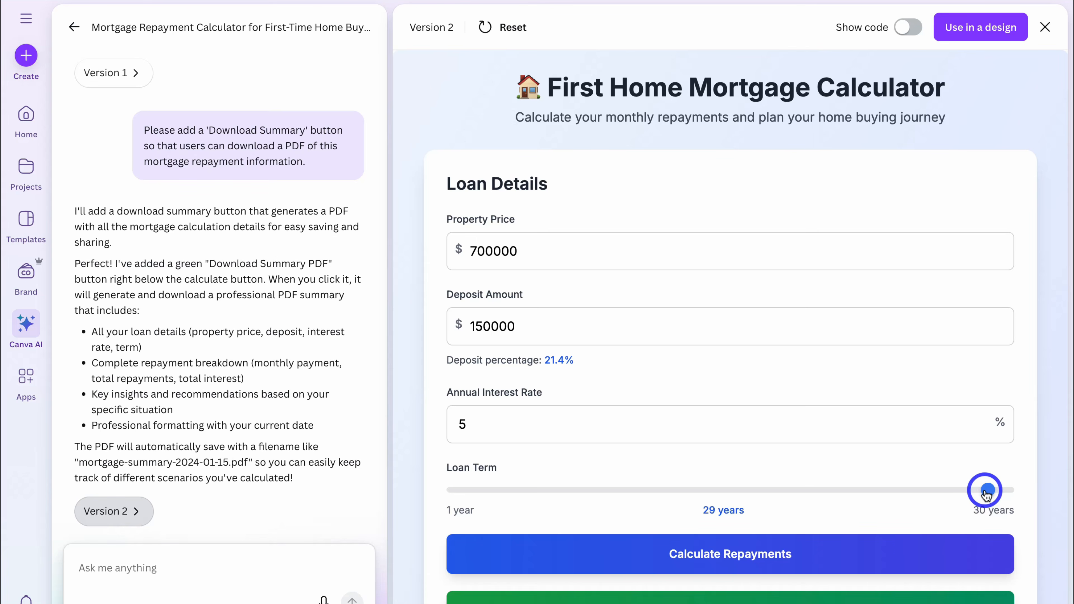
pyautogui.scroll(-8, 986, 492)
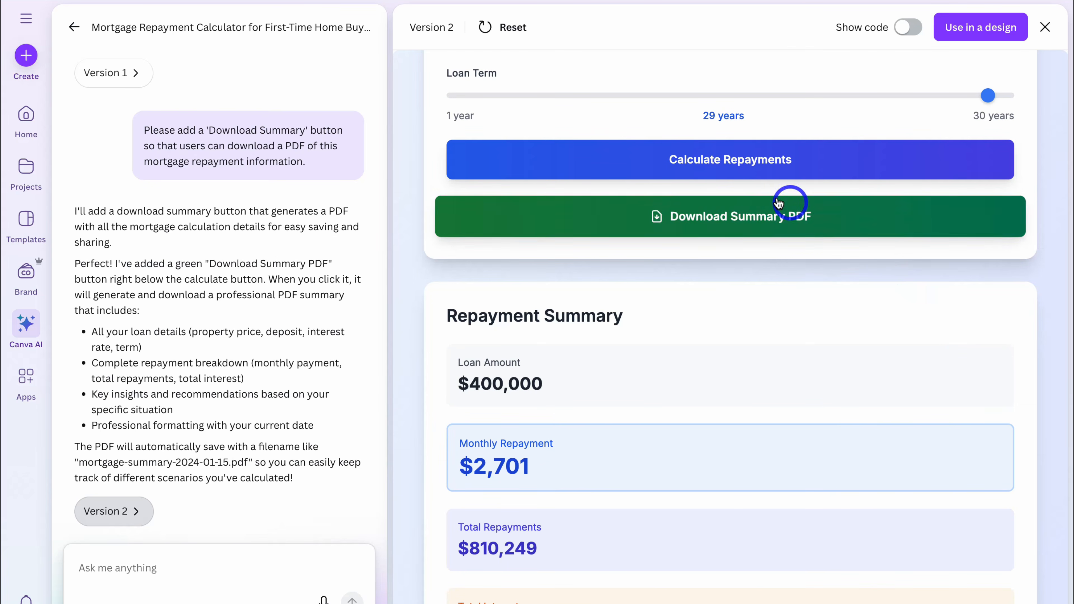
pyautogui.click(882, 161)
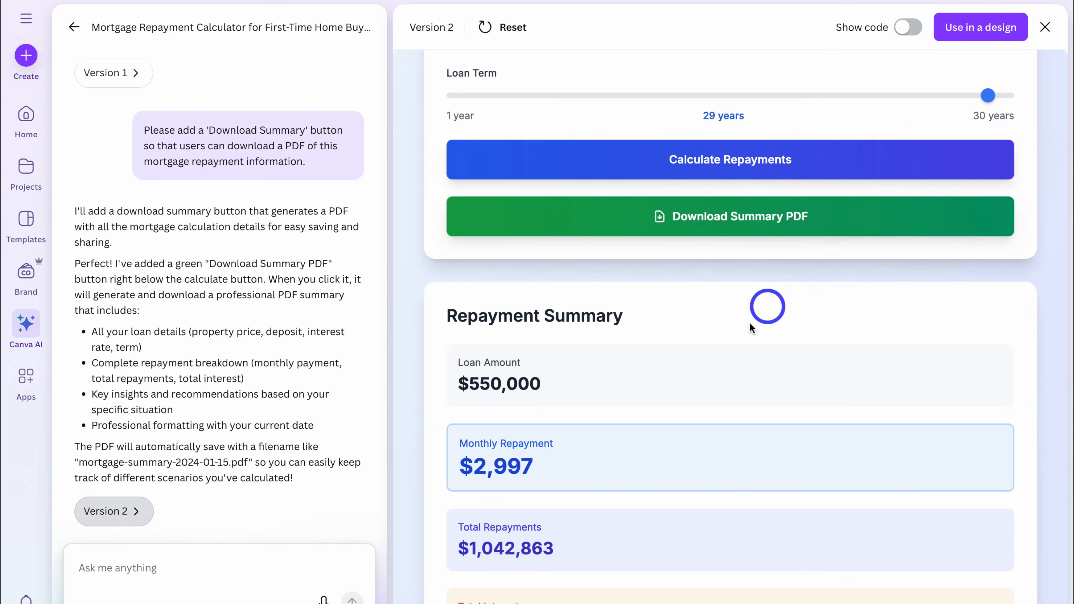
# Step: Tell the AI the download PDF button is not working and ask it to create and download a PDF when the button is clicked
pyautogui.scroll(-6, 686, 477)
pyautogui.scroll(8, 686, 477)
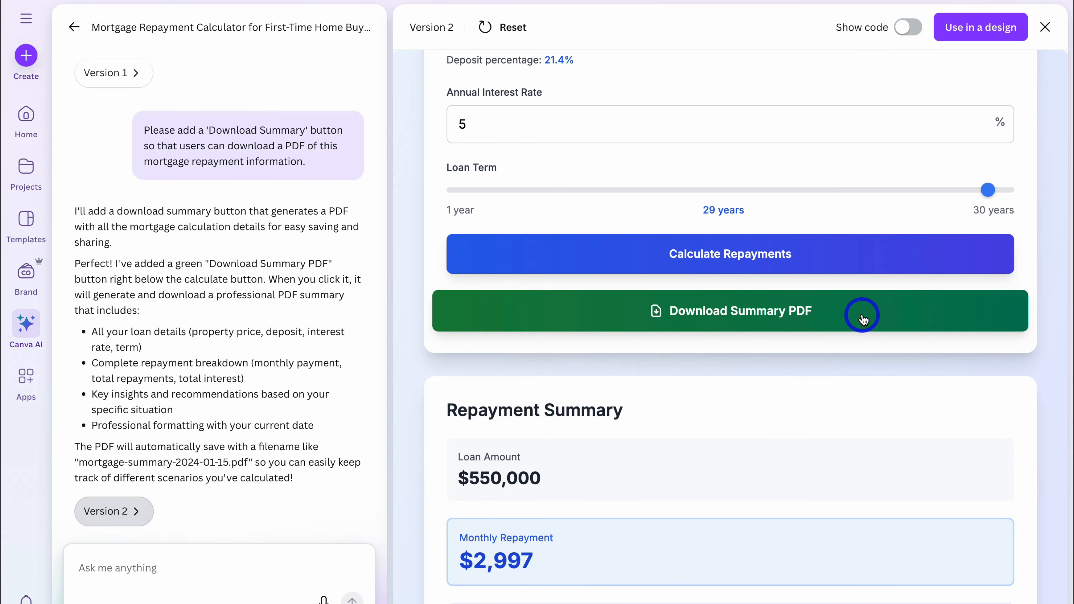
pyautogui.scroll(-1, 863, 319)
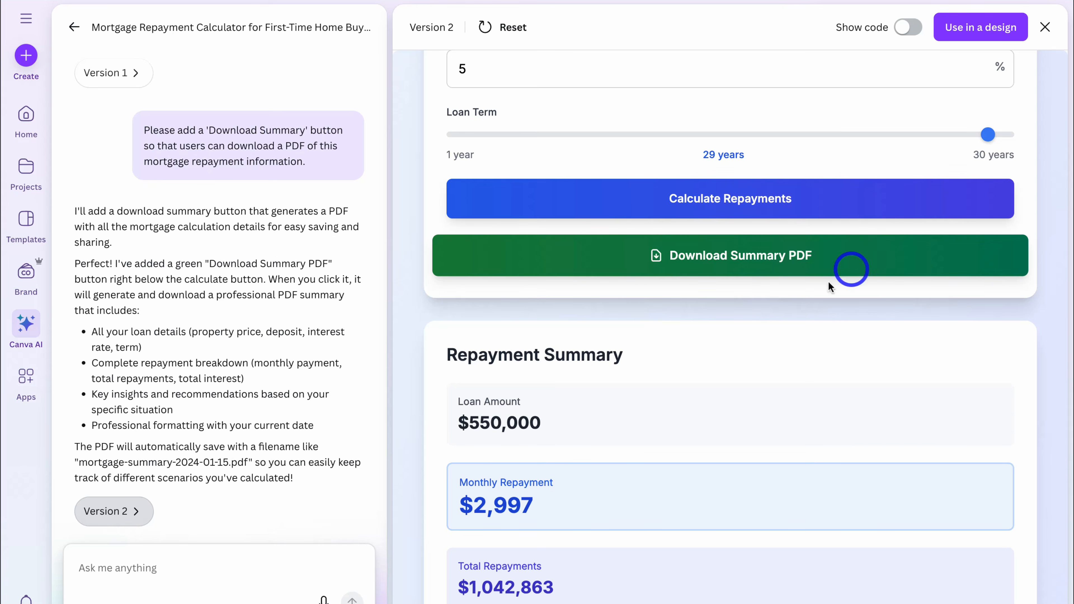
pyautogui.click(219, 567)
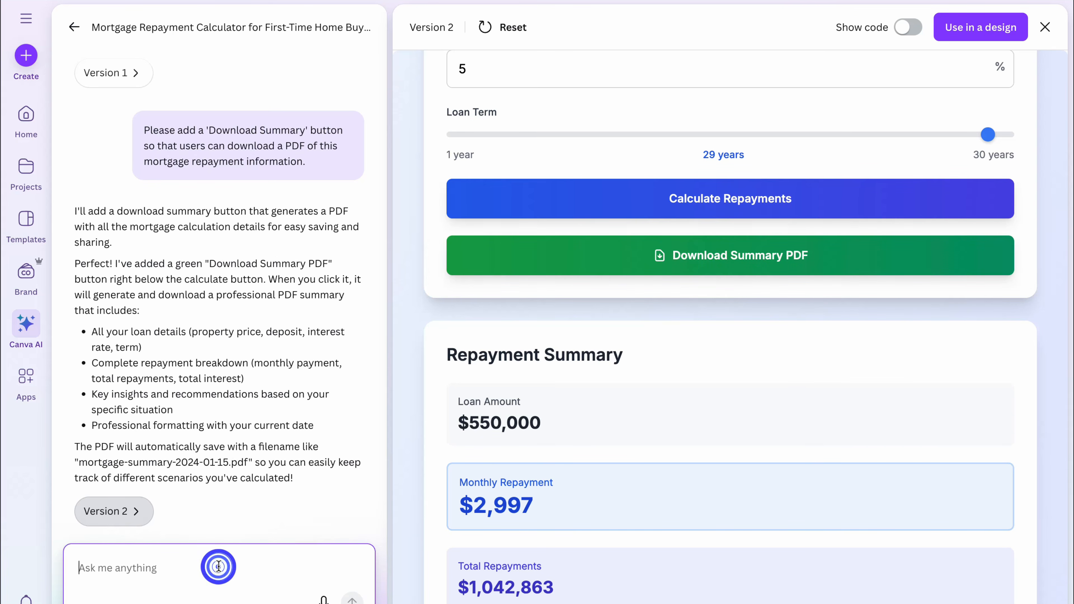
pyautogui.write('The download PDF button is not working, please make sure that a PDF is created and downloaded when the button is clicked.')
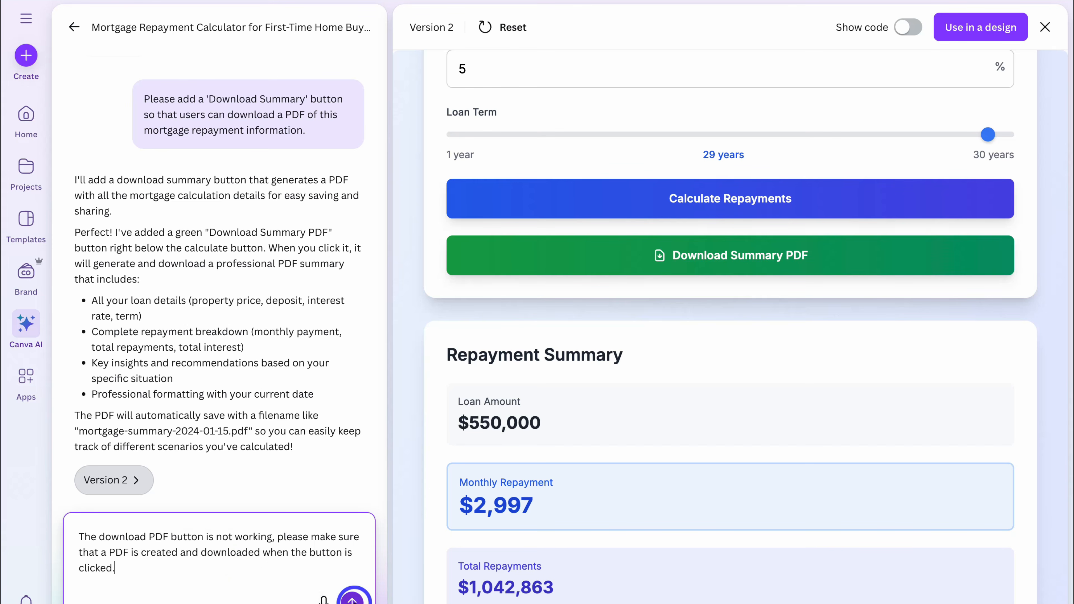
pyautogui.click(353, 598)
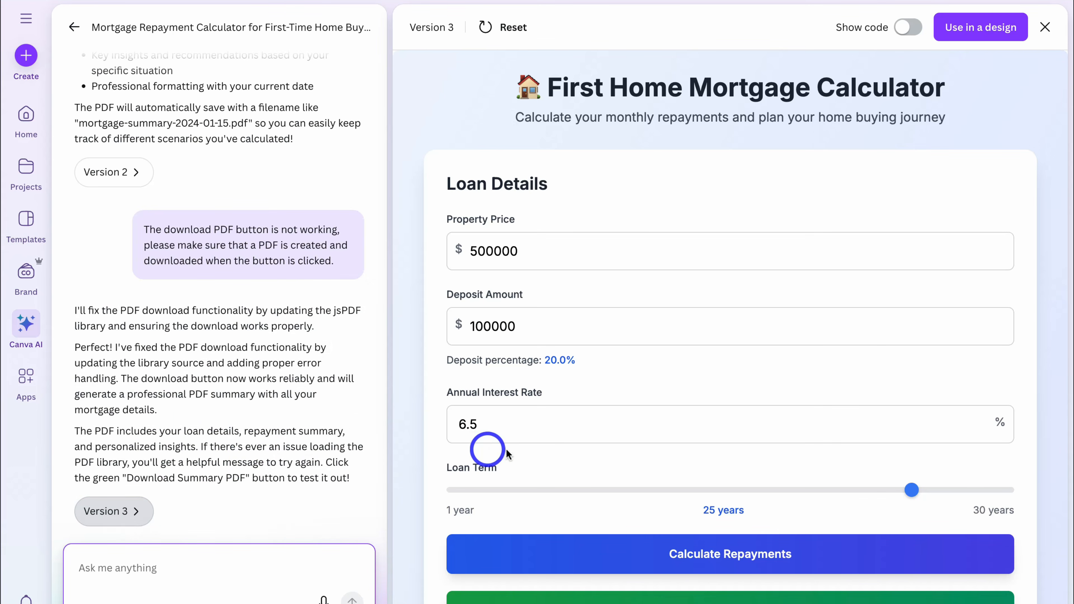
# Step: In the revised calculator, set the property price to 700000 and recalculate the repayments
pyautogui.click(476, 252)
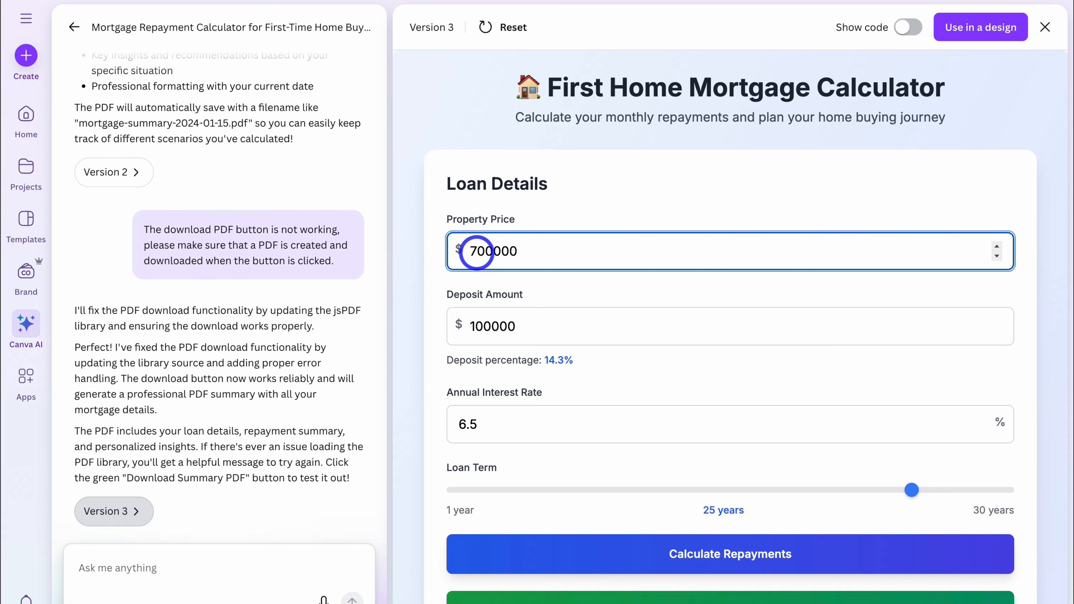
pyautogui.scroll(-3, 582, 350)
pyautogui.click(558, 404)
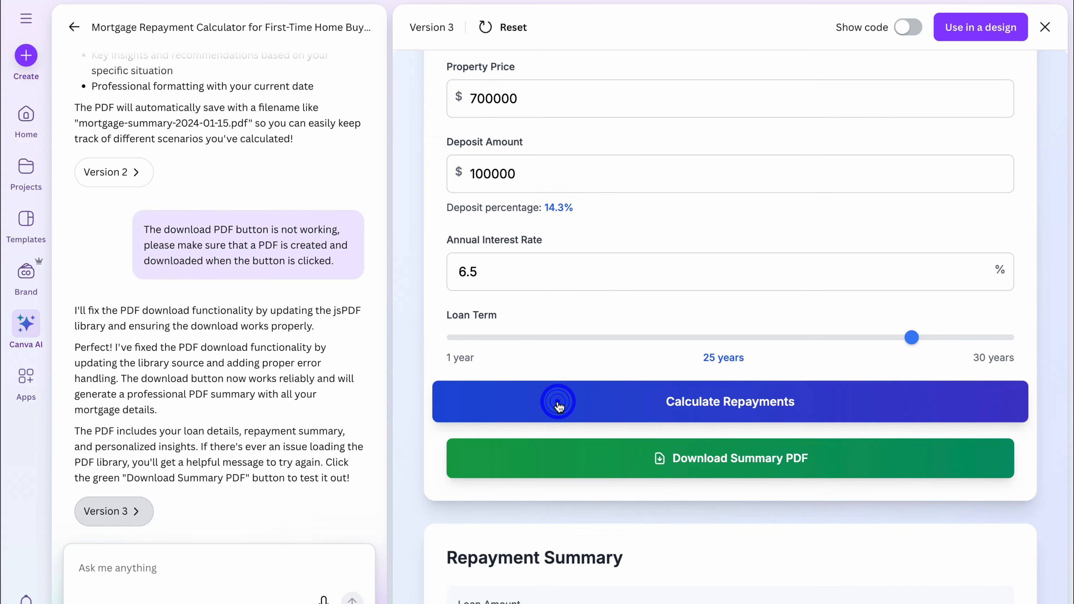
pyautogui.scroll(-3, 558, 404)
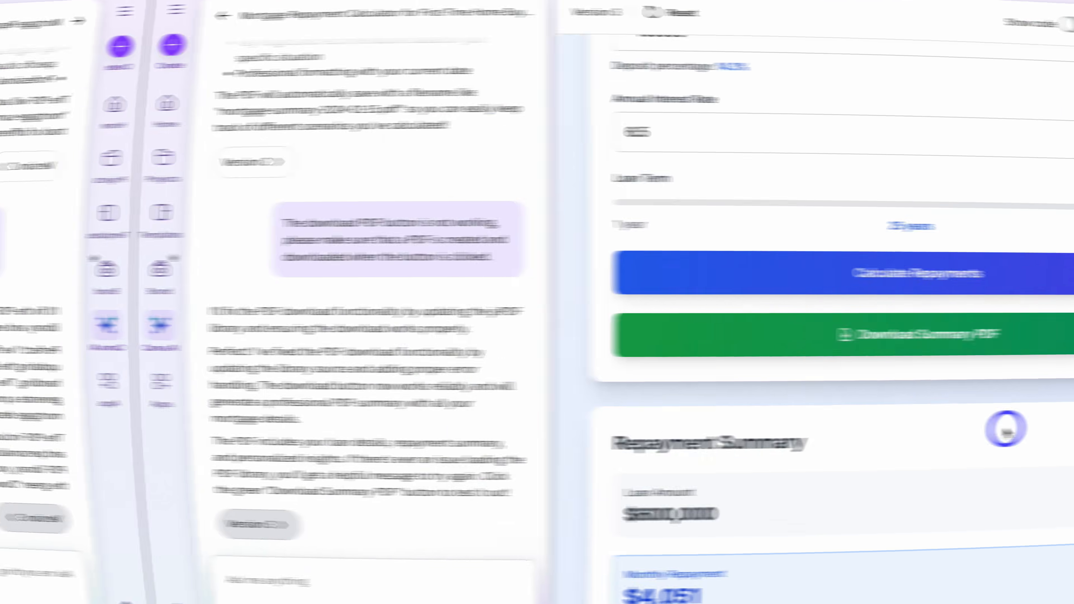
# Step: Switch to Hostinger Horizons and submit the prompt 'Build a client portal'
pyautogui.write('Build a c')
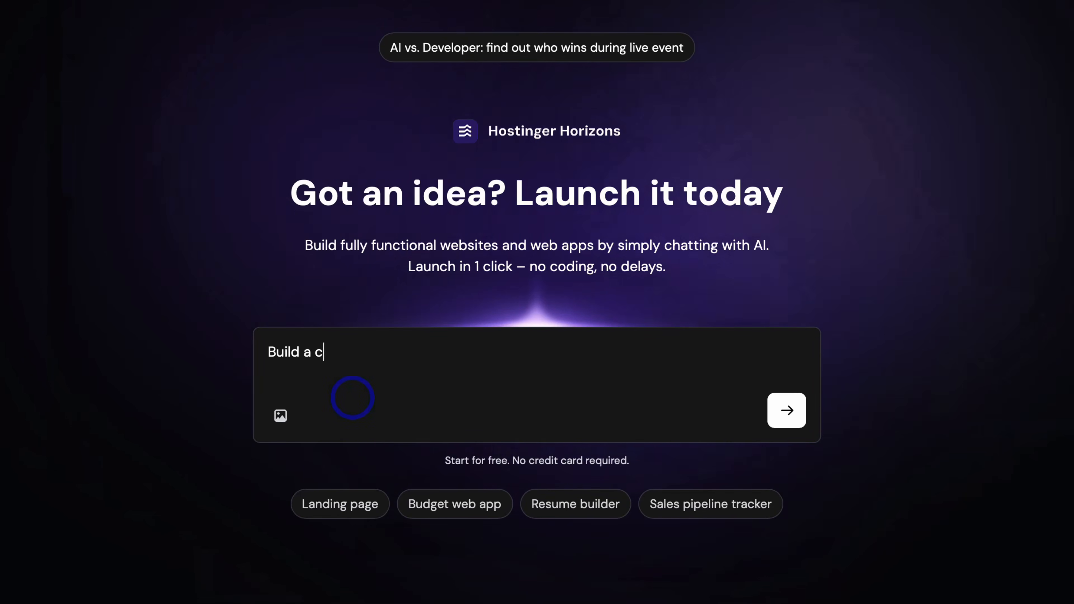
pyautogui.write('lient portal')
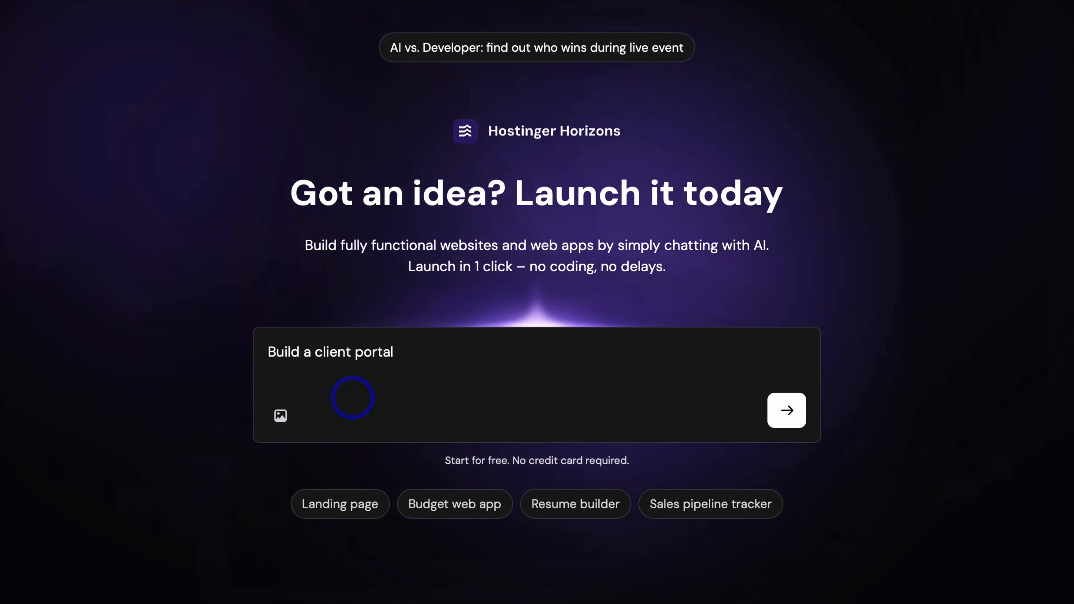
pyautogui.click(786, 410)
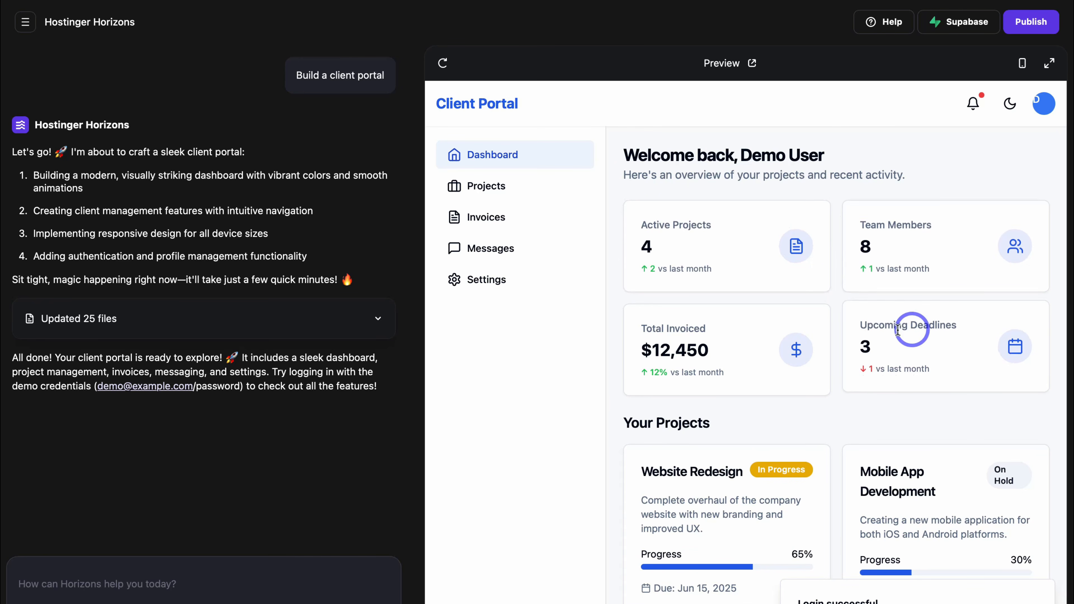
# Step: Examine the generated client portal dashboard, from the overview figures through the project cards to the recent invoices
pyautogui.scroll(-3, 736, 350)
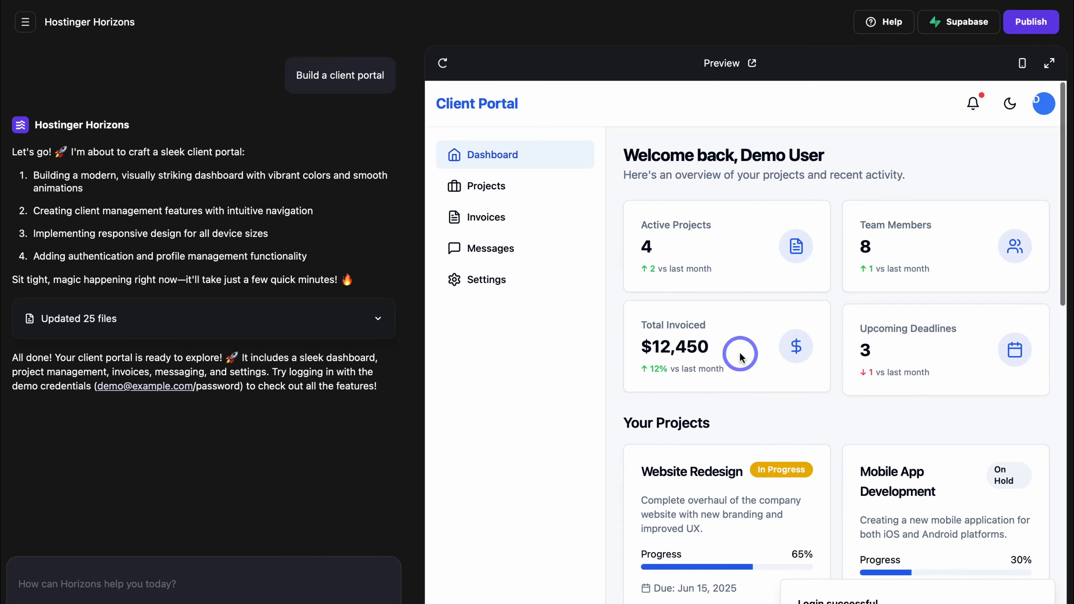
pyautogui.scroll(-3, 740, 356)
pyautogui.scroll(-2, 899, 381)
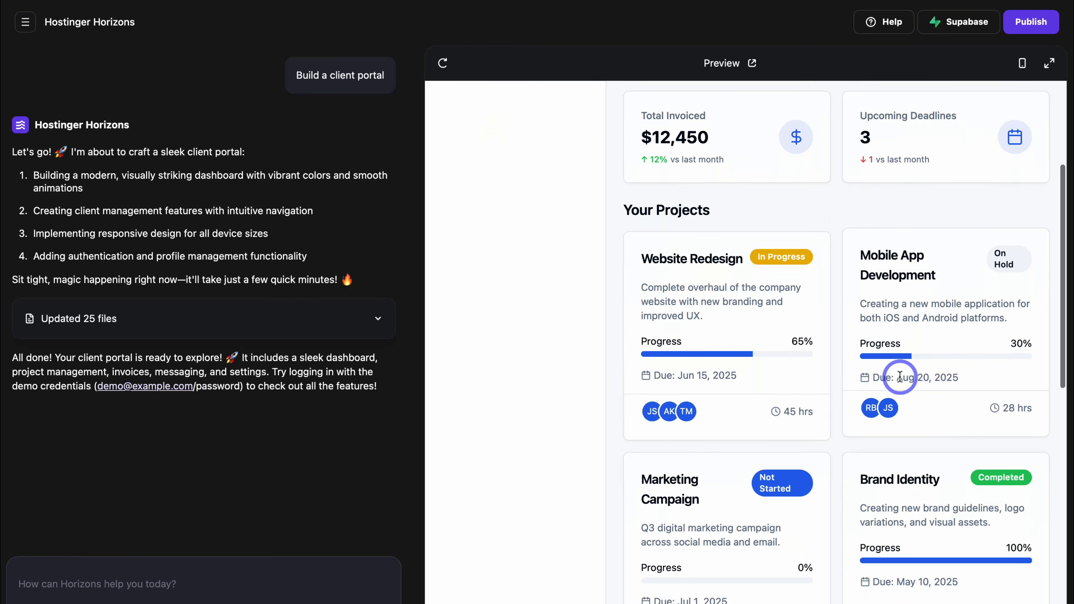
pyautogui.scroll(-6, 899, 376)
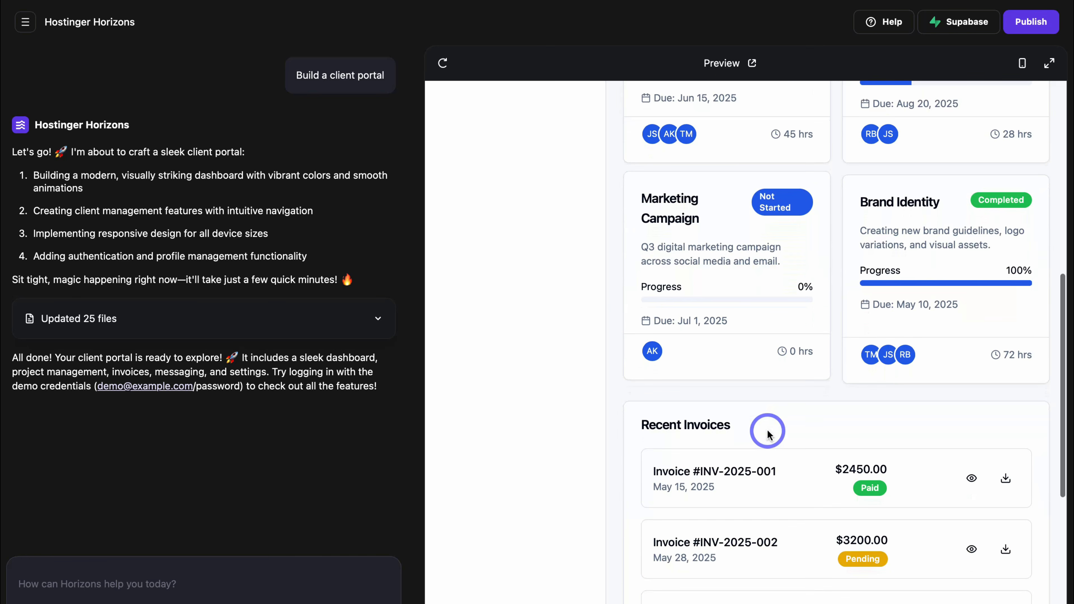
pyautogui.scroll(-5, 767, 432)
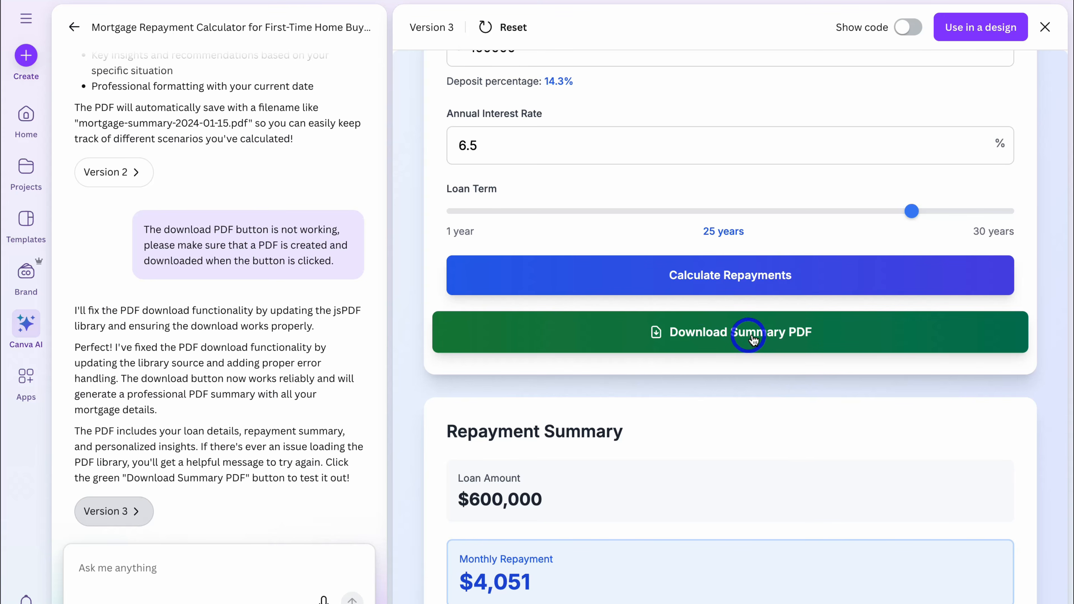
# Step: Back in Canva AI, ask the AI to remove the download summary PDF button from the mortgage calculator
pyautogui.click(192, 565)
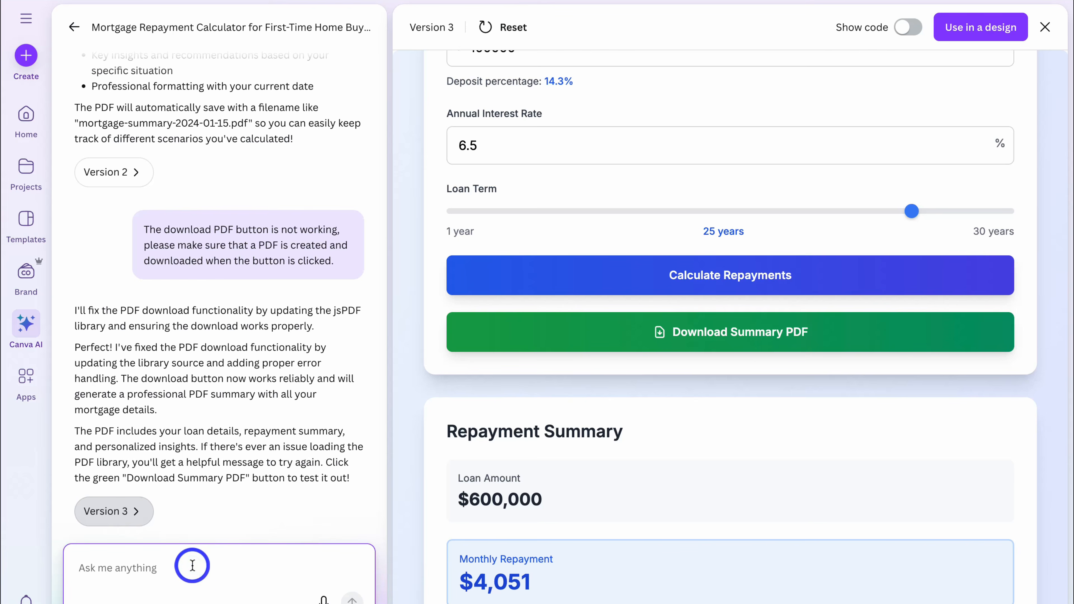
pyautogui.write('Please remove the download summary pdf button.')
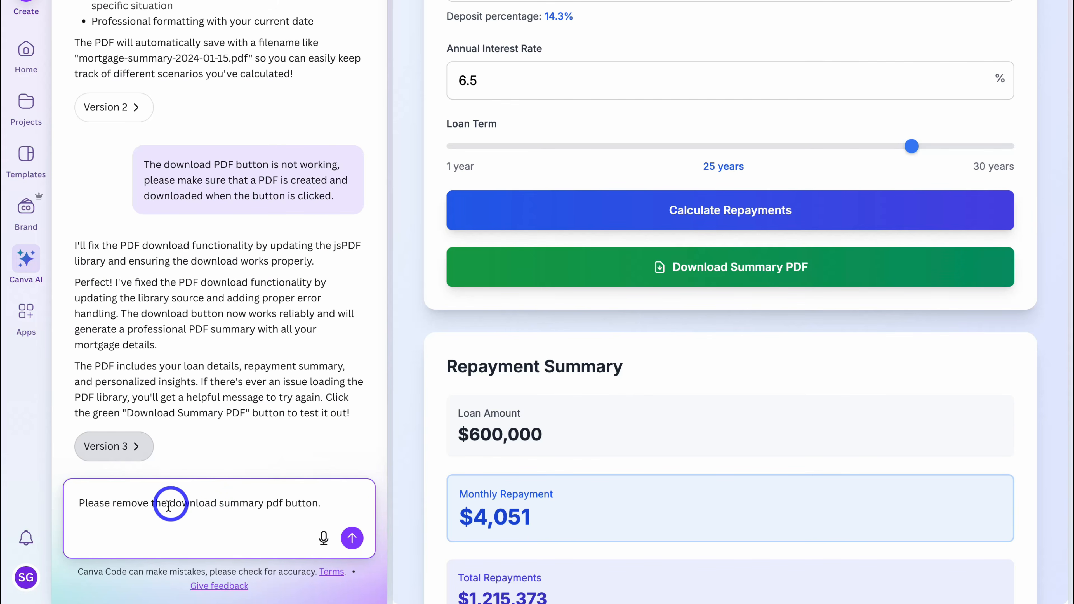
pyautogui.click(352, 538)
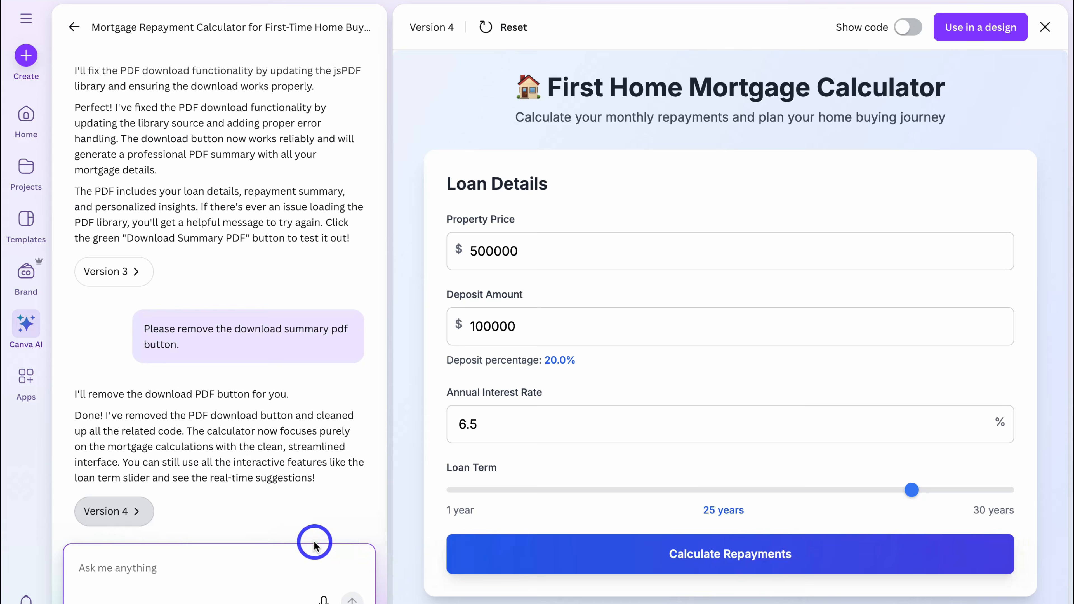
# Step: Review the regenerated mortgage calculator, display its source code and copy the code
pyautogui.scroll(-2, 693, 507)
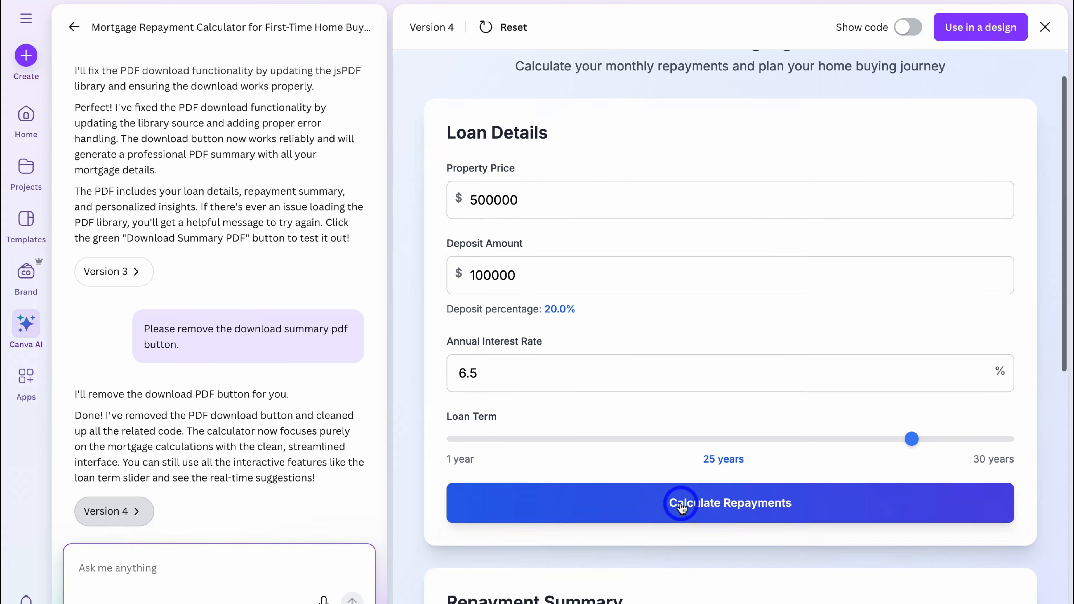
pyautogui.scroll(2, 686, 507)
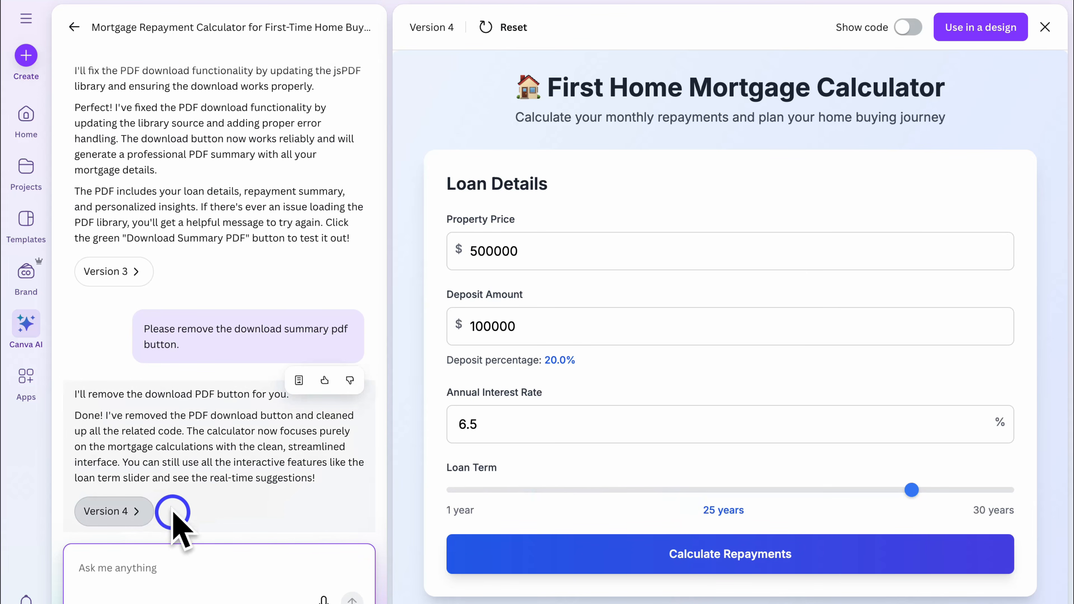
pyautogui.scroll(-12, 594, 424)
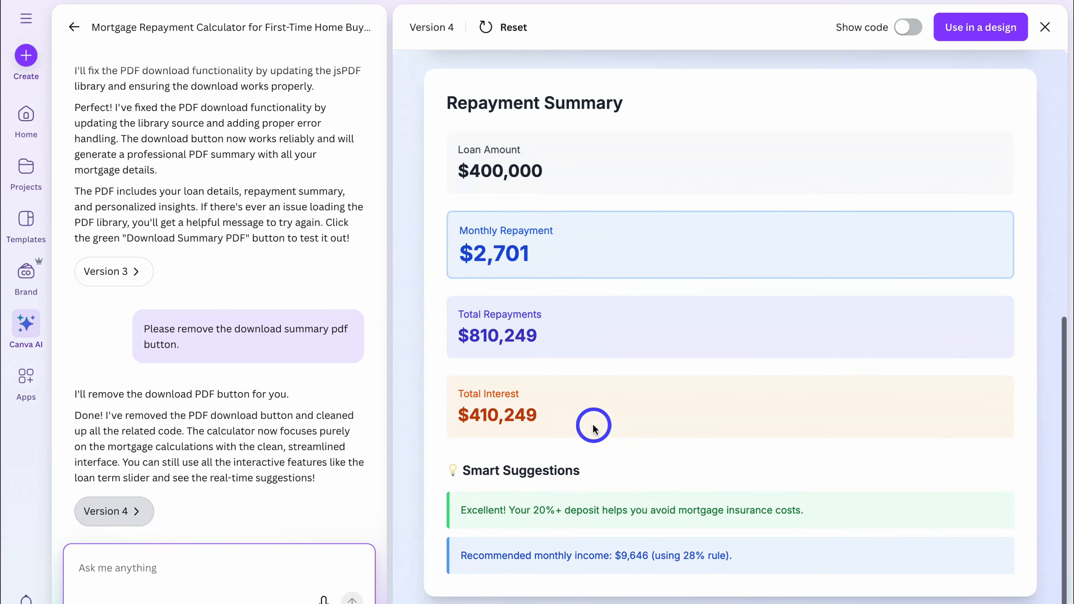
pyautogui.scroll(12, 592, 424)
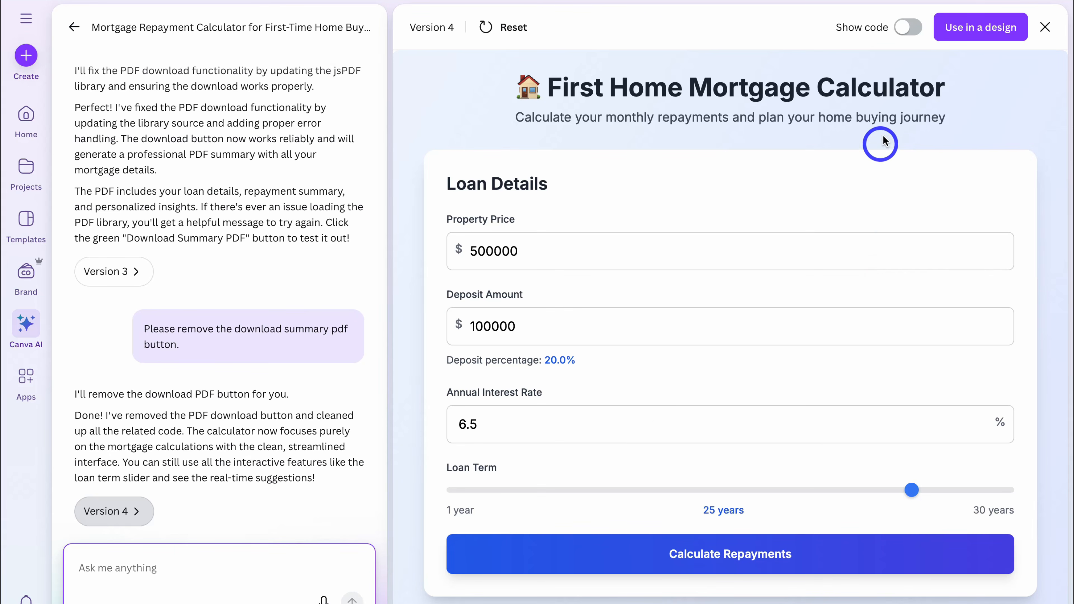
pyautogui.click(905, 27)
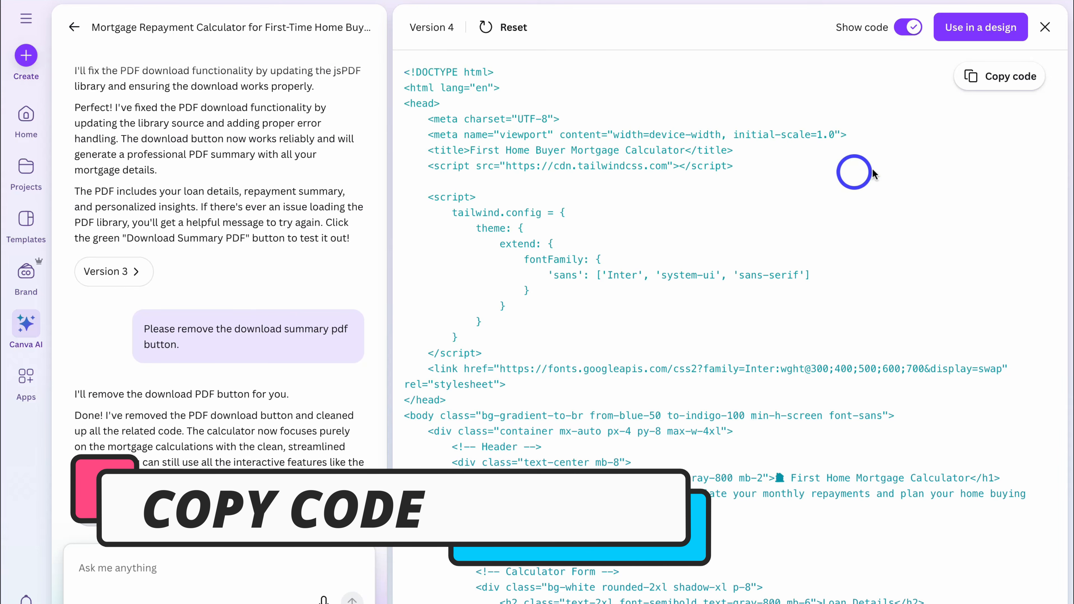
pyautogui.click(1006, 80)
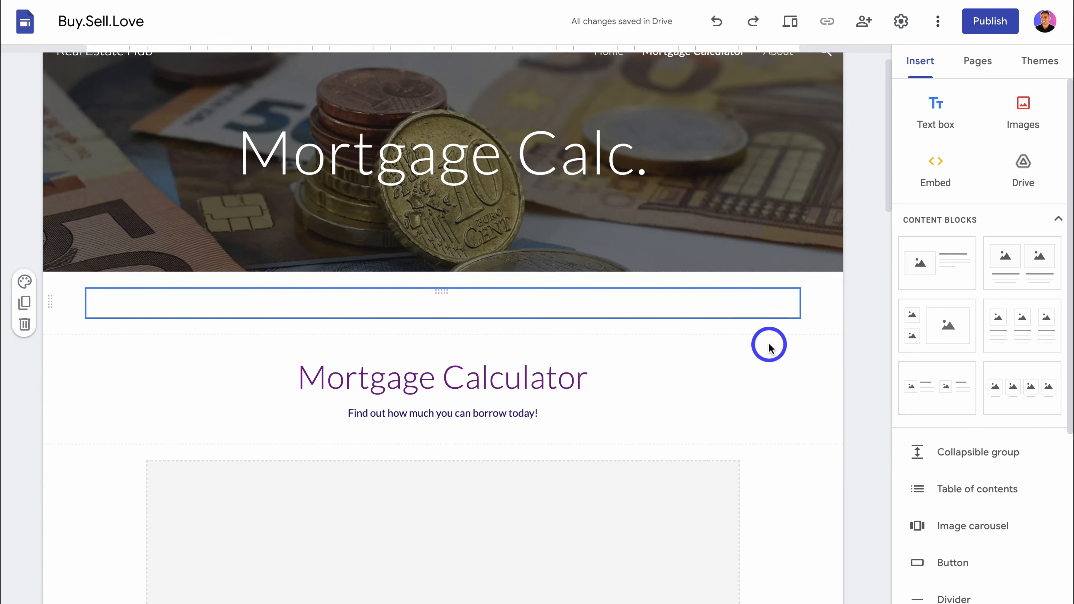
# Step: Switch to the Google Sites page and delete the empty placeholder section below the Mortgage Calculator heading
pyautogui.scroll(-4, 757, 363)
pyautogui.click(546, 412)
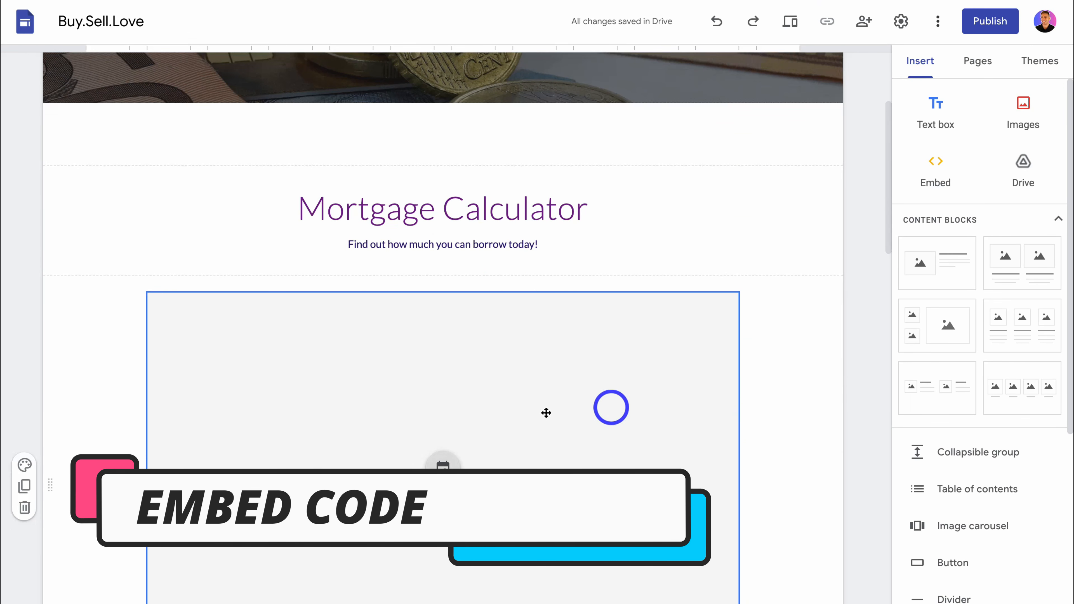
pyautogui.click(24, 507)
# Step: Embed the copied mortgage calculator HTML code into the page below the Mortgage Calculator heading
pyautogui.click(661, 301)
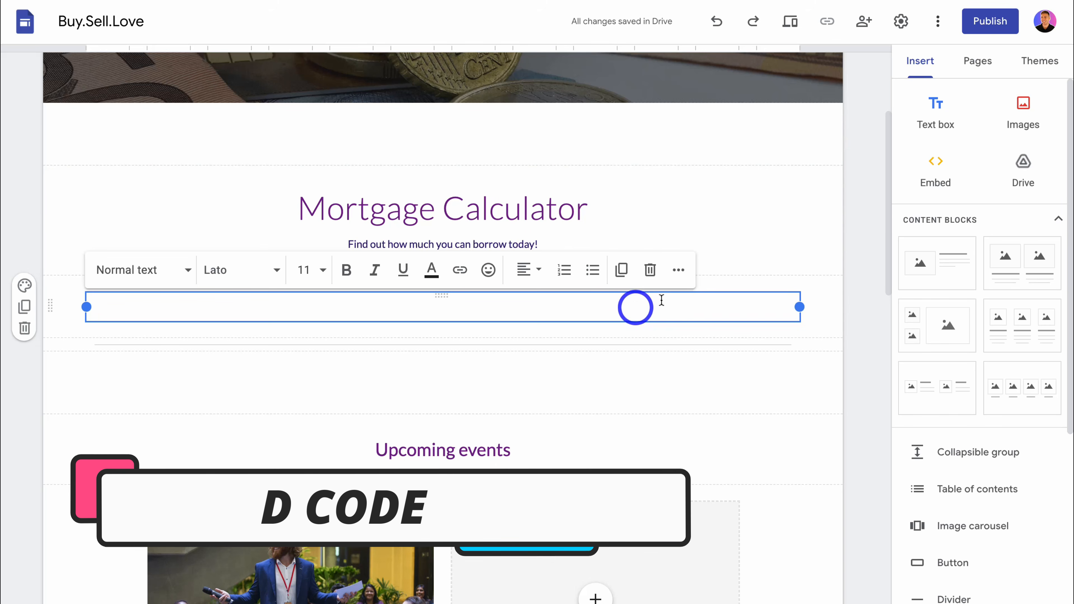
pyautogui.click(935, 172)
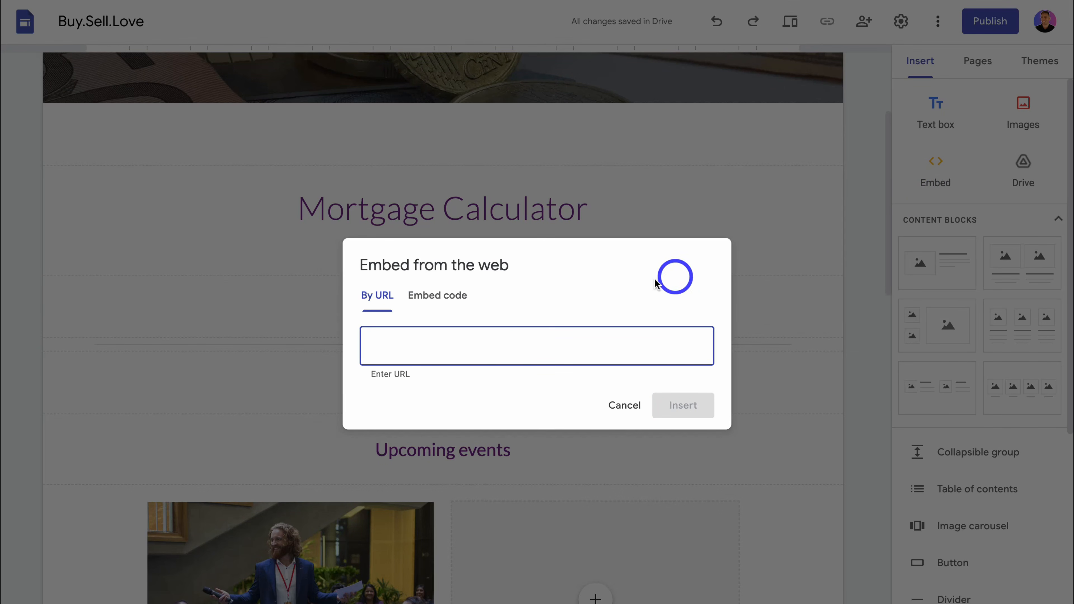
pyautogui.click(444, 295)
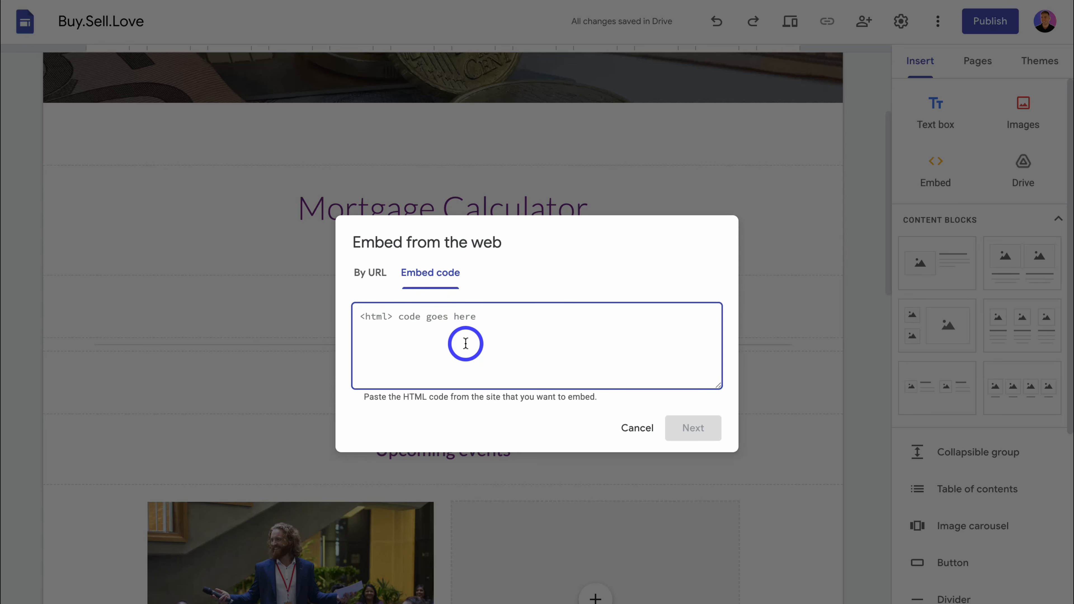
pyautogui.hotkey('ctrl', 'v')
pyautogui.click(687, 428)
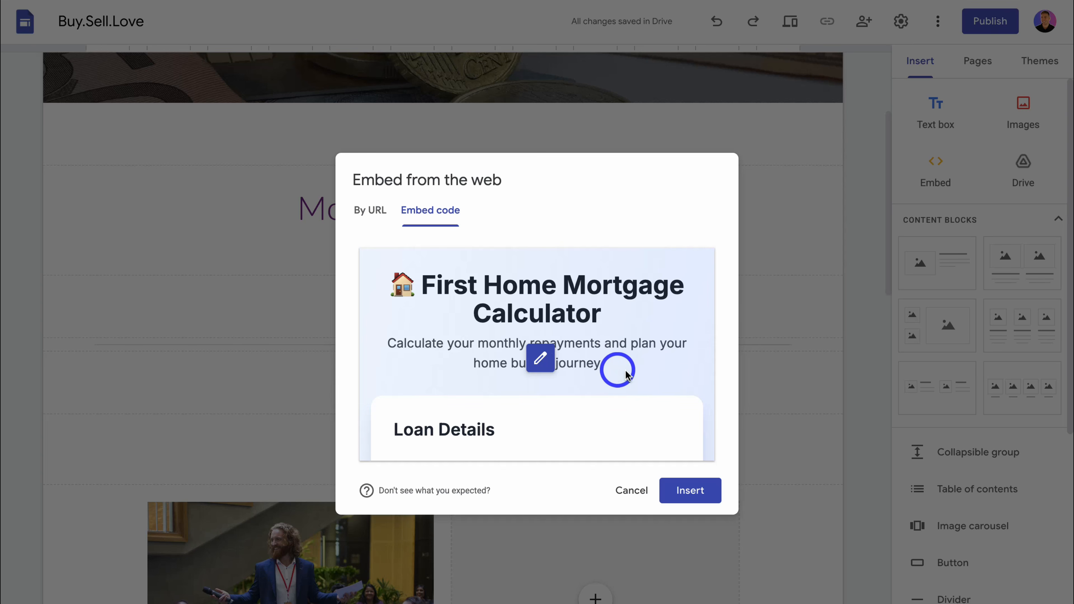
pyautogui.click(699, 495)
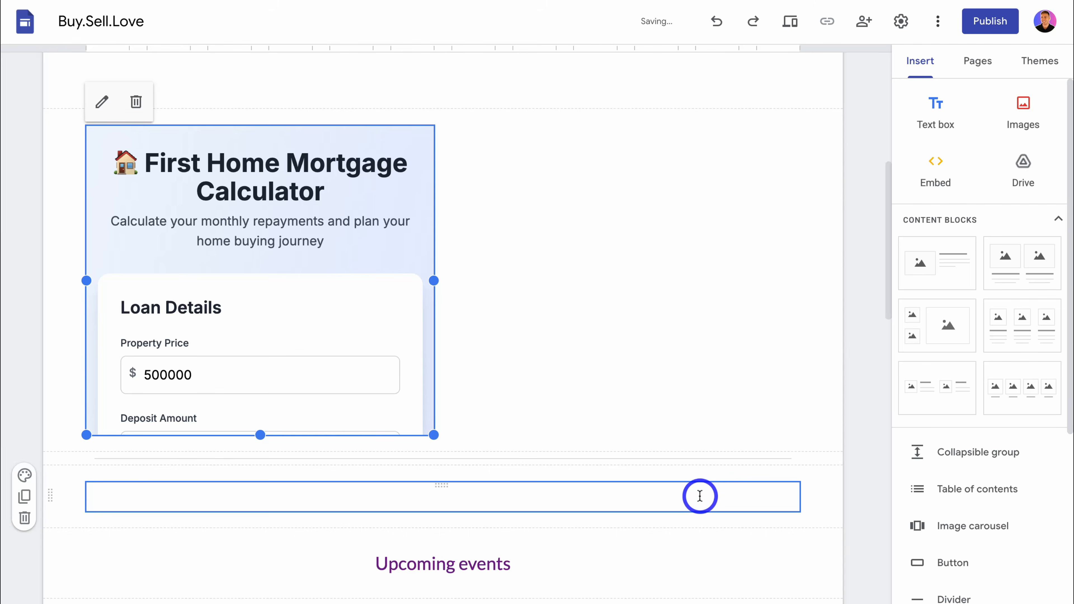
# Step: Widen the embedded calculator to the full content width, and lengthen it until everything down to the Repayment Breakdown fits
pyautogui.moveTo(434, 281); pyautogui.dragTo(799, 281)
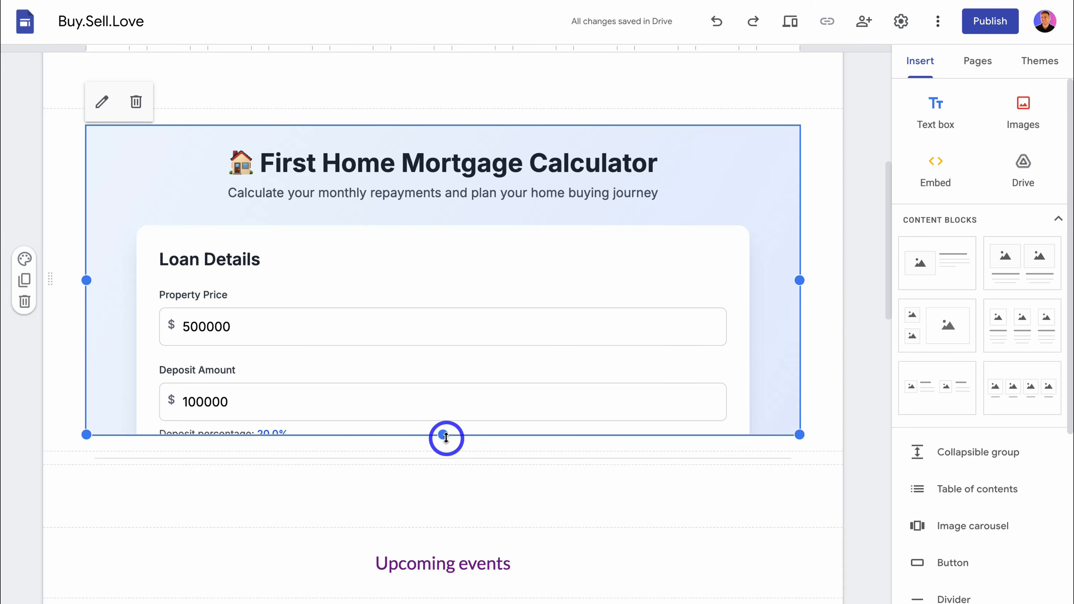
pyautogui.moveTo(443, 434); pyautogui.dragTo(445, 603)
pyautogui.scroll(-9, 446, 603)
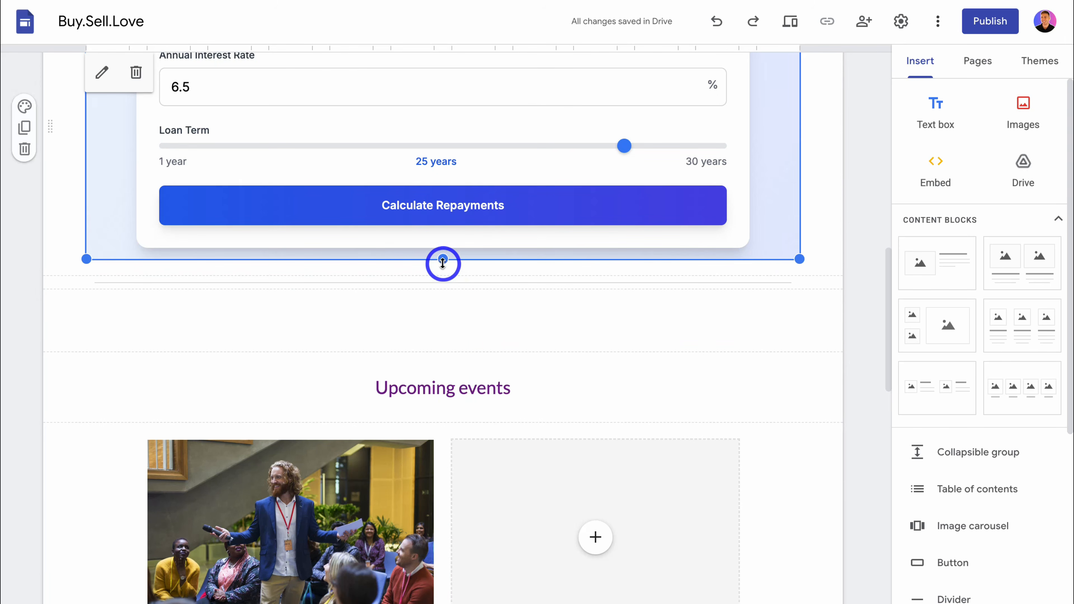
pyautogui.moveTo(442, 262); pyautogui.dragTo(435, 499)
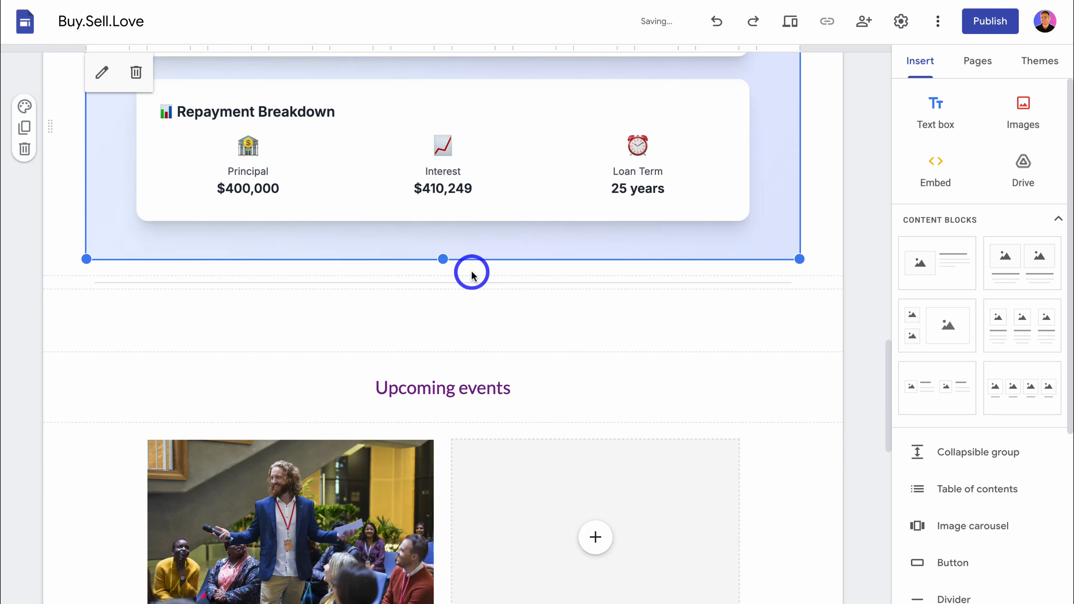
pyautogui.scroll(4, 472, 273)
pyautogui.scroll(20, 472, 273)
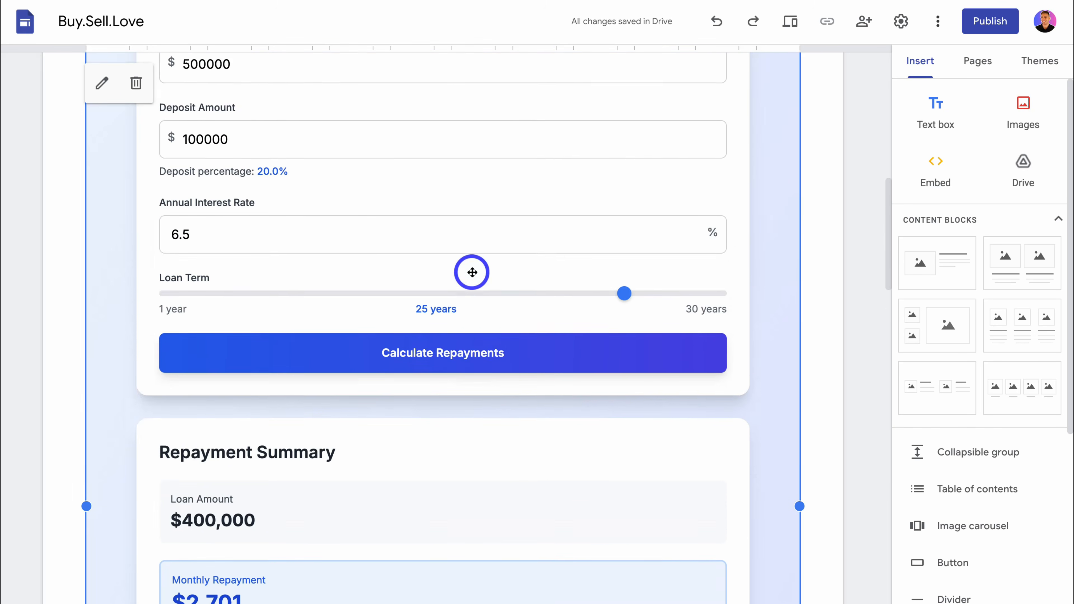
pyautogui.scroll(8, 471, 273)
pyautogui.click(662, 335)
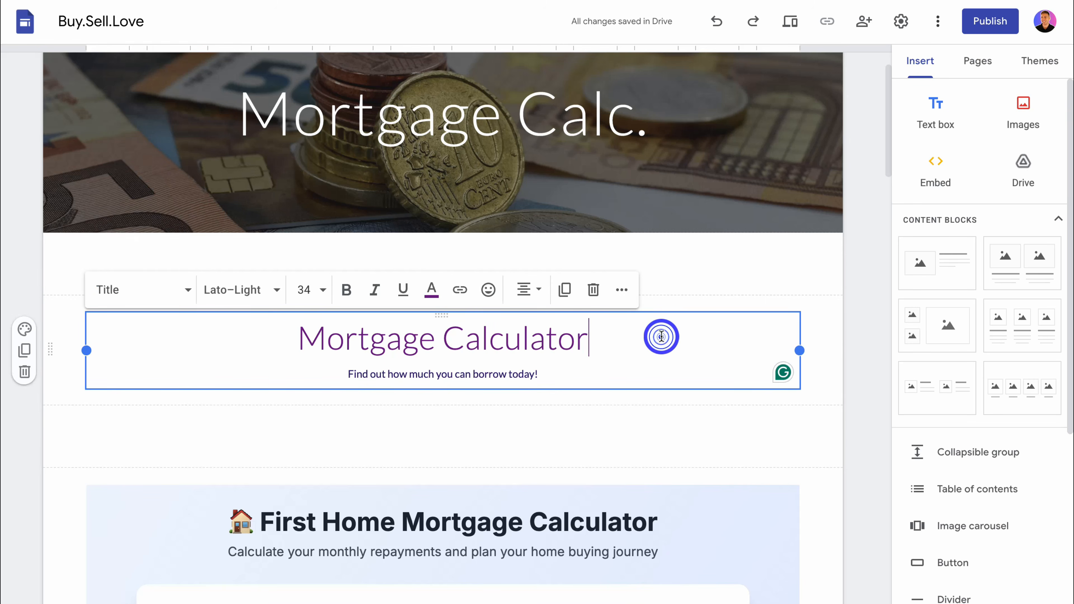
# Step: Look over the embedded calculator on the page and open the site preview
pyautogui.click(660, 428)
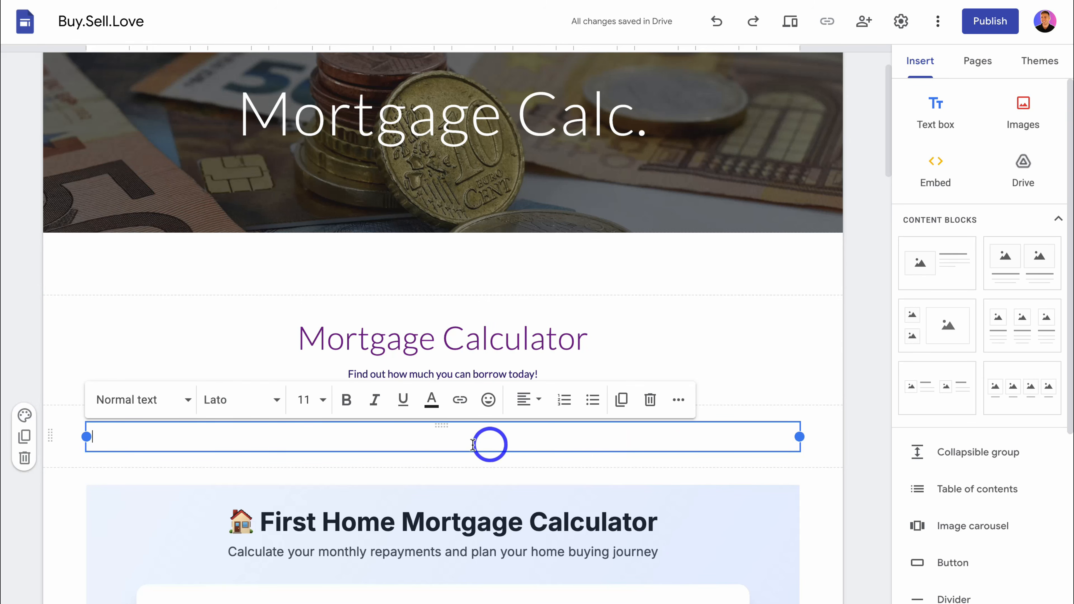
pyautogui.click(79, 510)
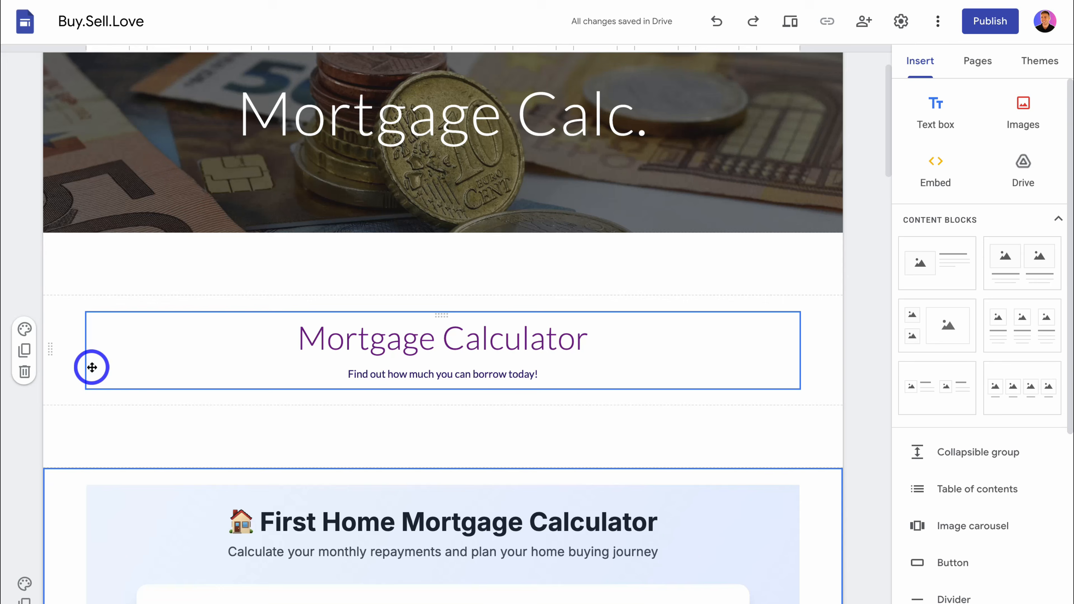
pyautogui.scroll(-15, 92, 367)
pyautogui.scroll(8, 91, 367)
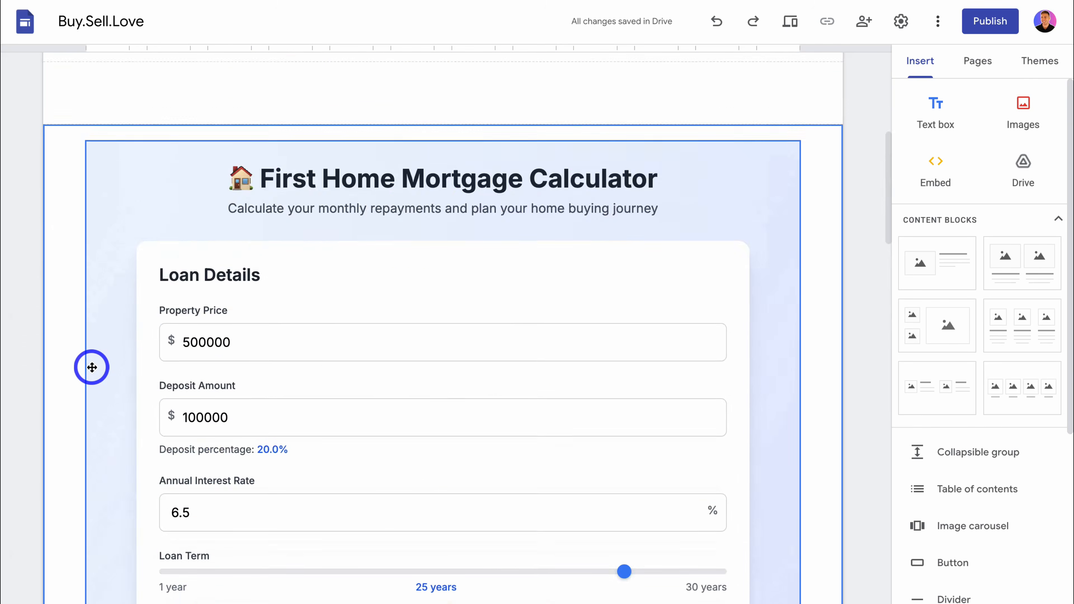
pyautogui.scroll(8, 92, 367)
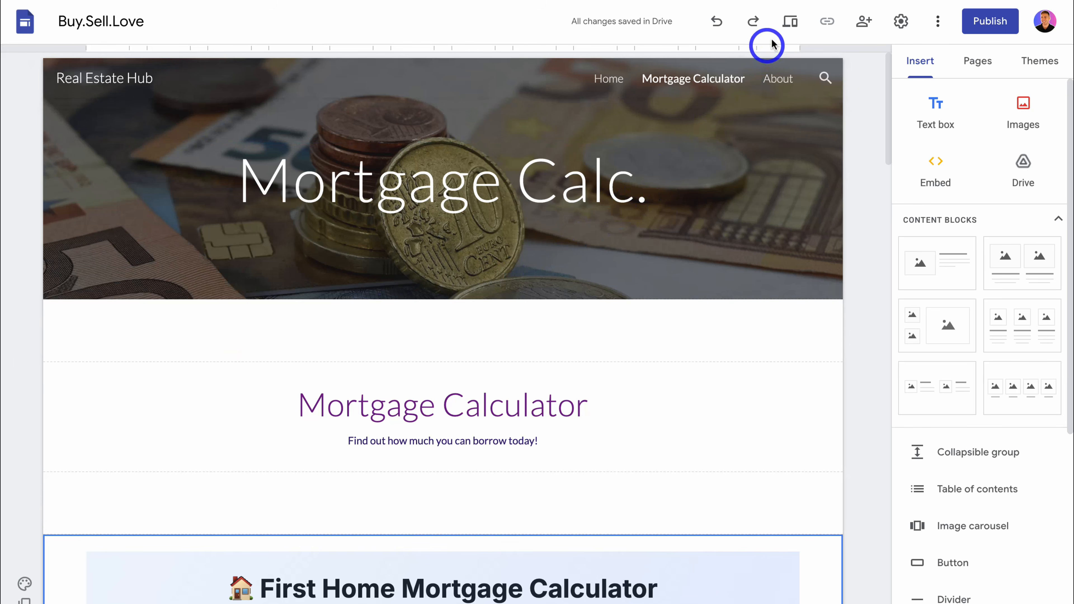
pyautogui.click(788, 22)
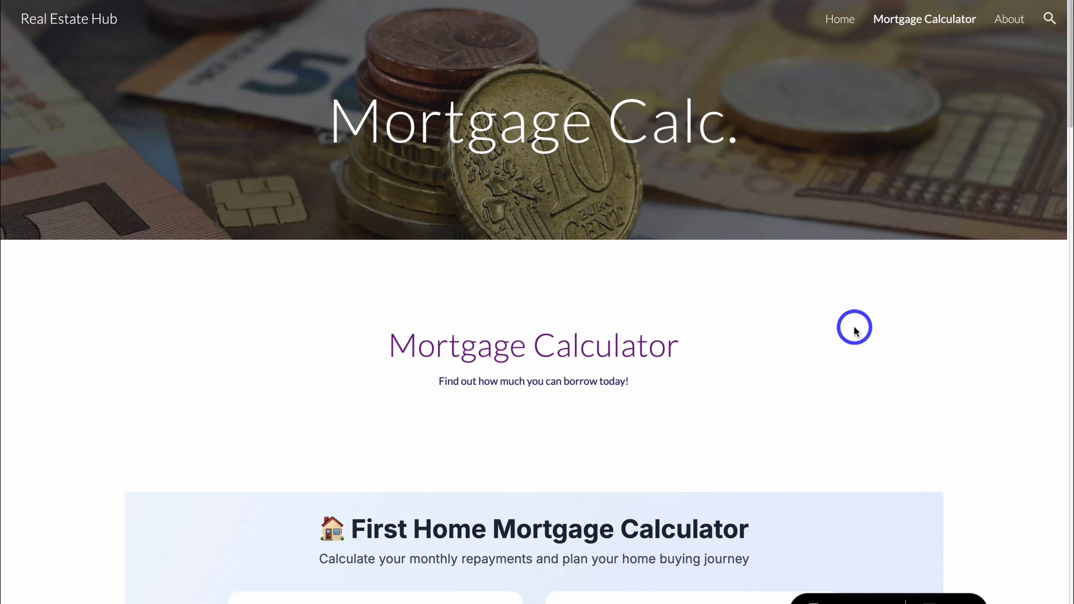
# Step: Test the previewed calculator with property price 500004, a 3.5% interest rate and a 23-year loan term, and review the recalculated repayment results
pyautogui.scroll(-10, 854, 328)
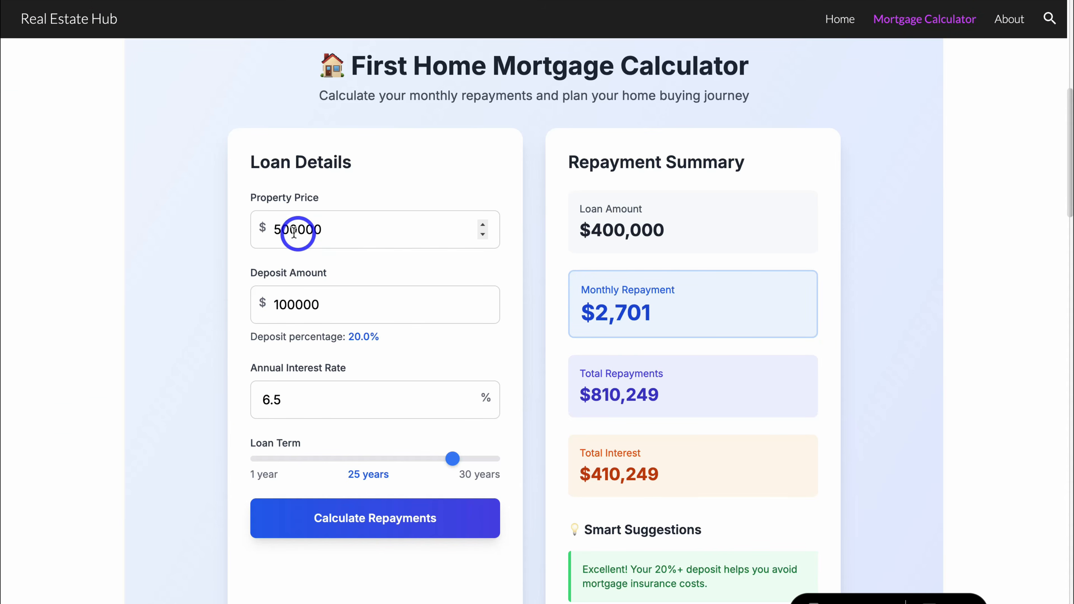
pyautogui.click(295, 231)
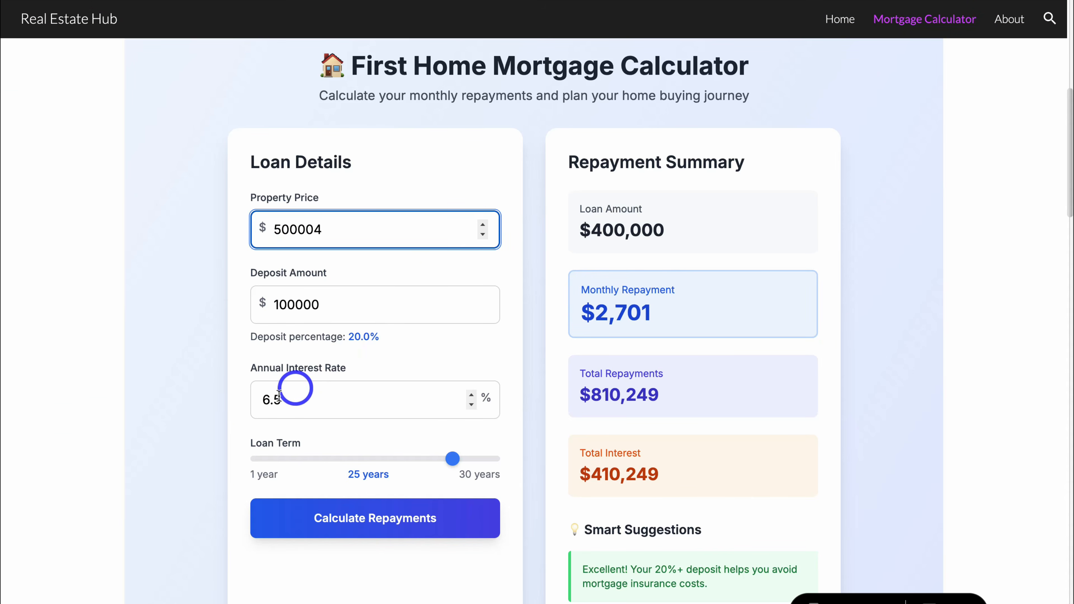
pyautogui.click(273, 400)
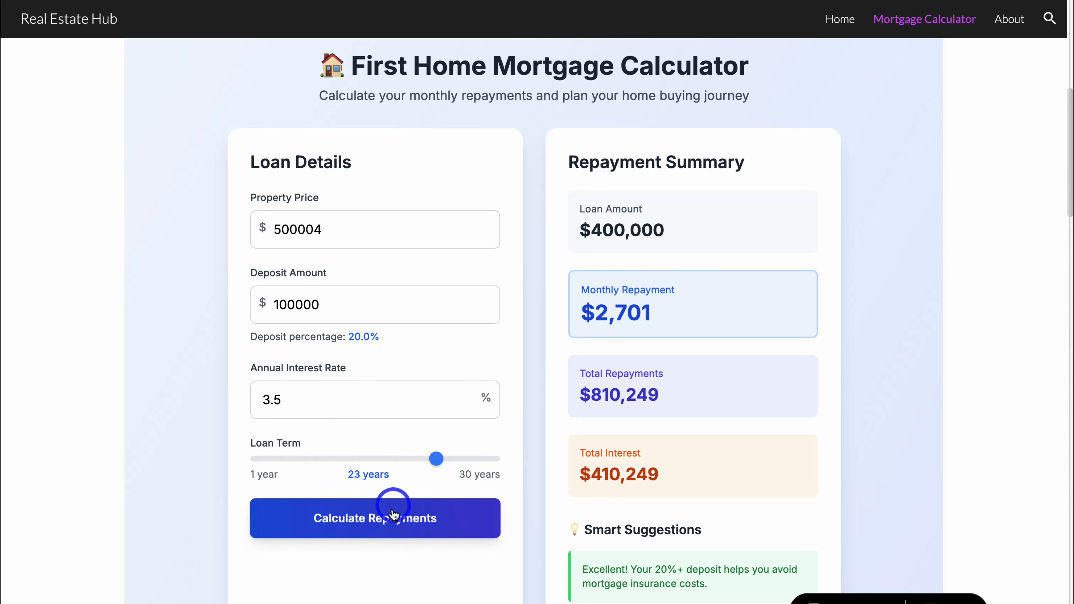
pyautogui.click(467, 522)
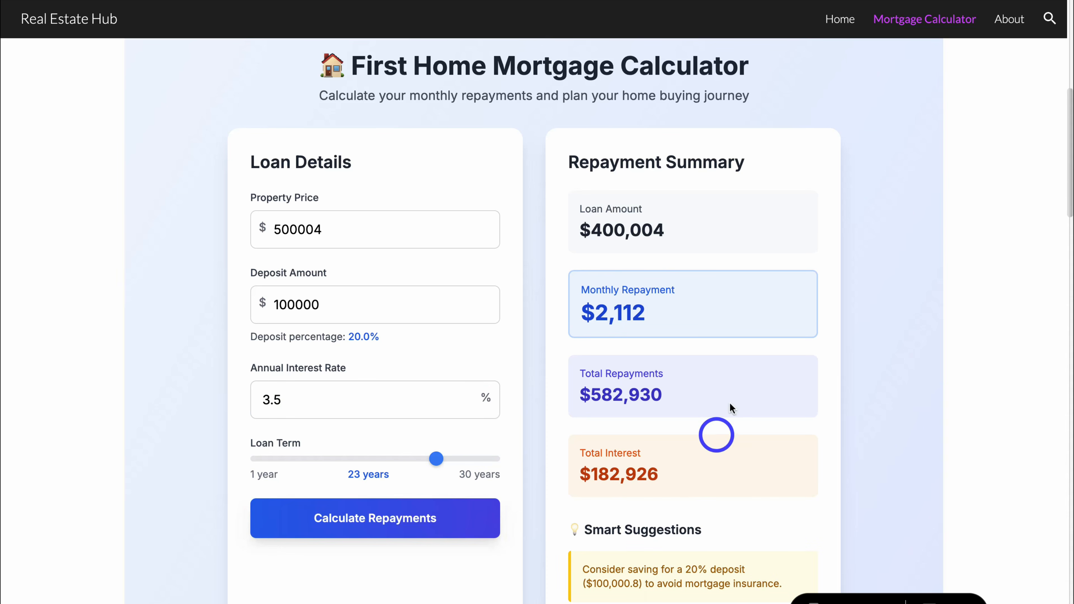
pyautogui.scroll(-3, 715, 404)
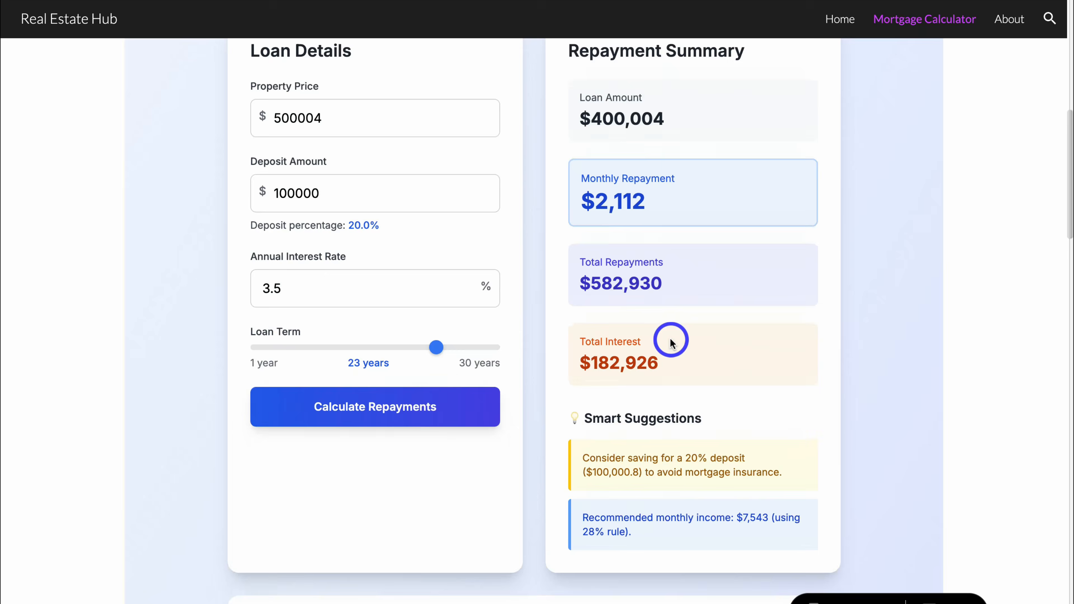
pyautogui.scroll(-3, 671, 338)
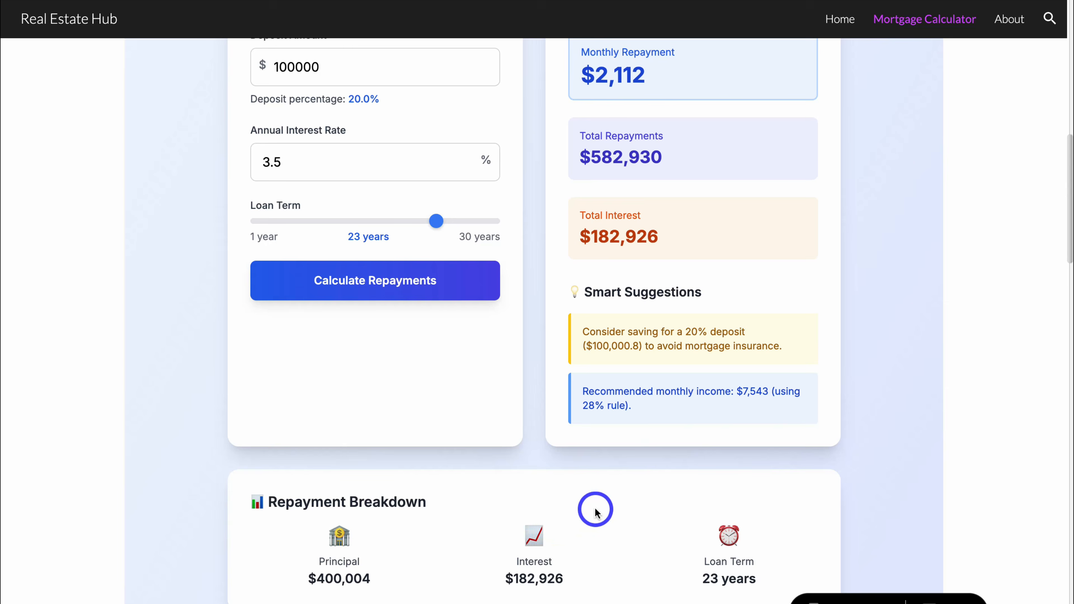
pyautogui.scroll(8, 595, 511)
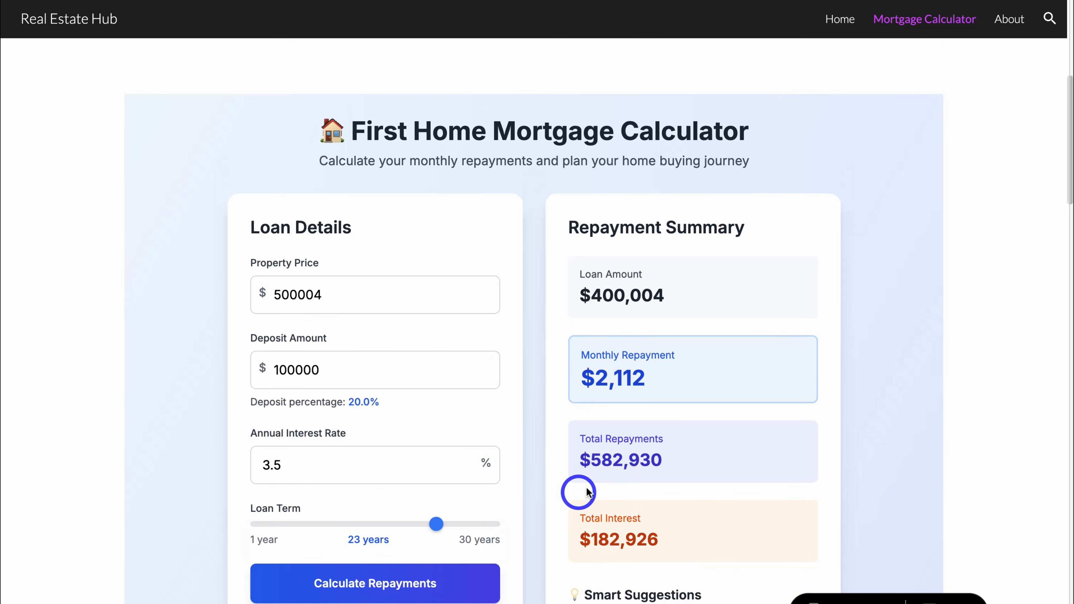
pyautogui.scroll(-3, 555, 478)
pyautogui.scroll(9, 555, 478)
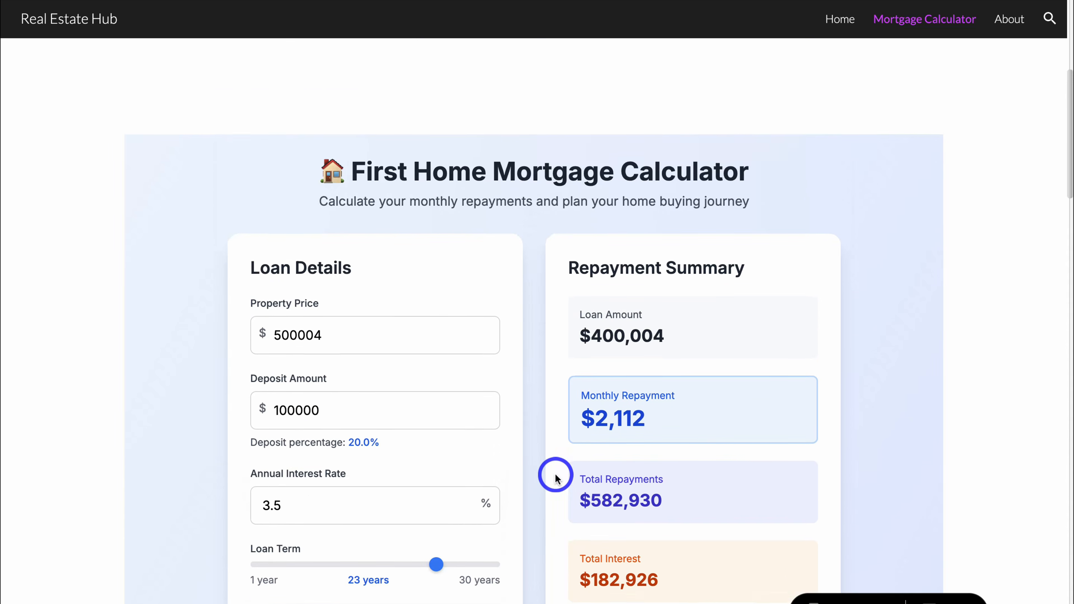
pyautogui.scroll(-10, 557, 478)
pyautogui.scroll(2, 563, 461)
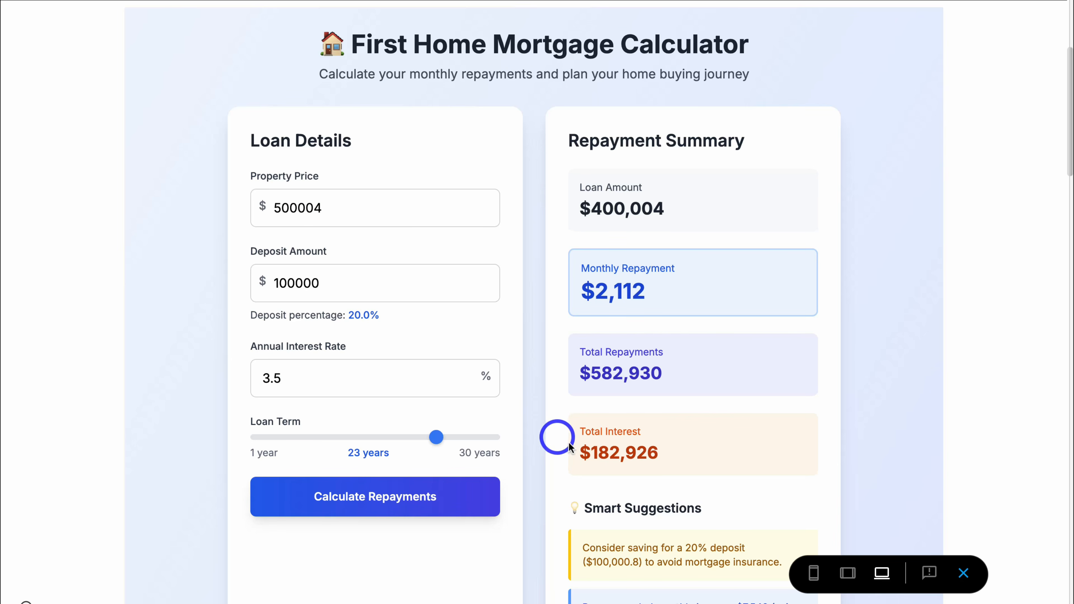
# Step: Check the calculator's tablet layout in the preview, down to the Repayment Breakdown
pyautogui.click(845, 575)
pyautogui.scroll(6, 542, 408)
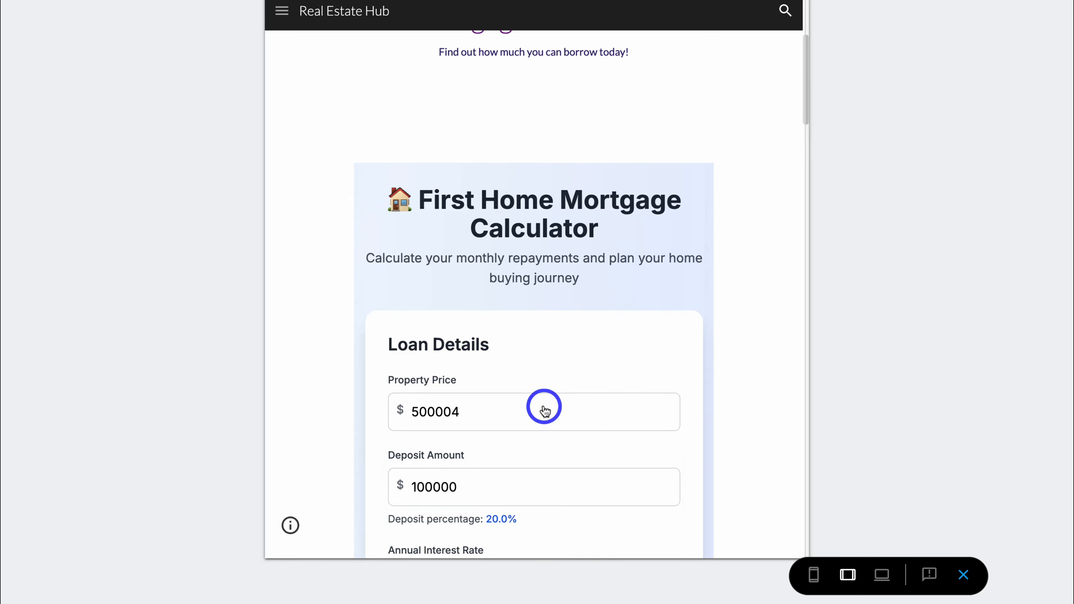
pyautogui.scroll(-9, 544, 402)
pyautogui.scroll(-12, 544, 402)
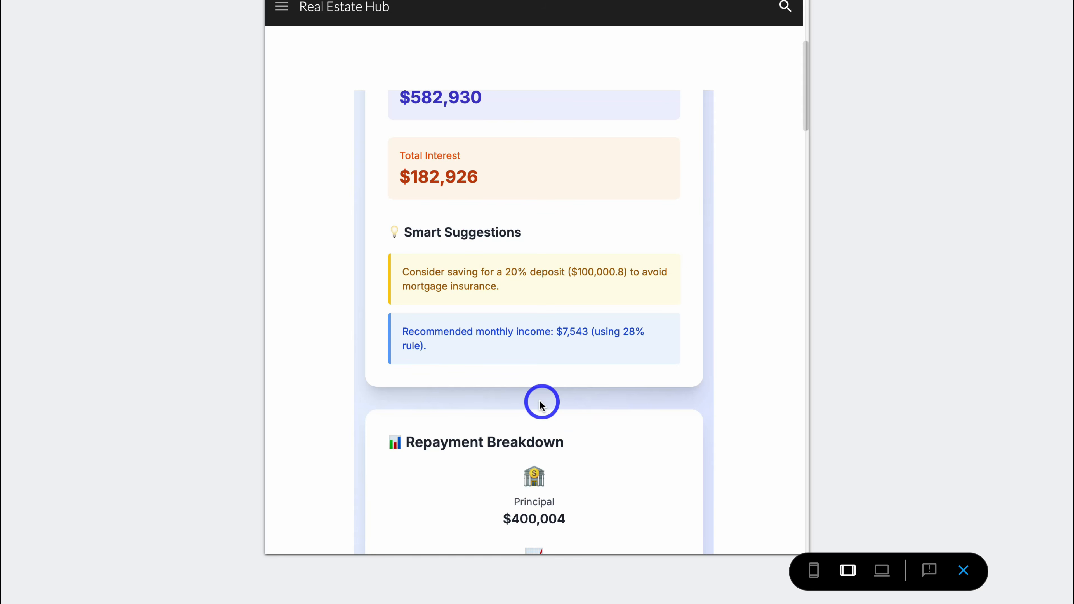
# Step: Check the calculator's phone layout, return to the large-screen layout and close the preview
pyautogui.click(814, 572)
pyautogui.scroll(10, 596, 402)
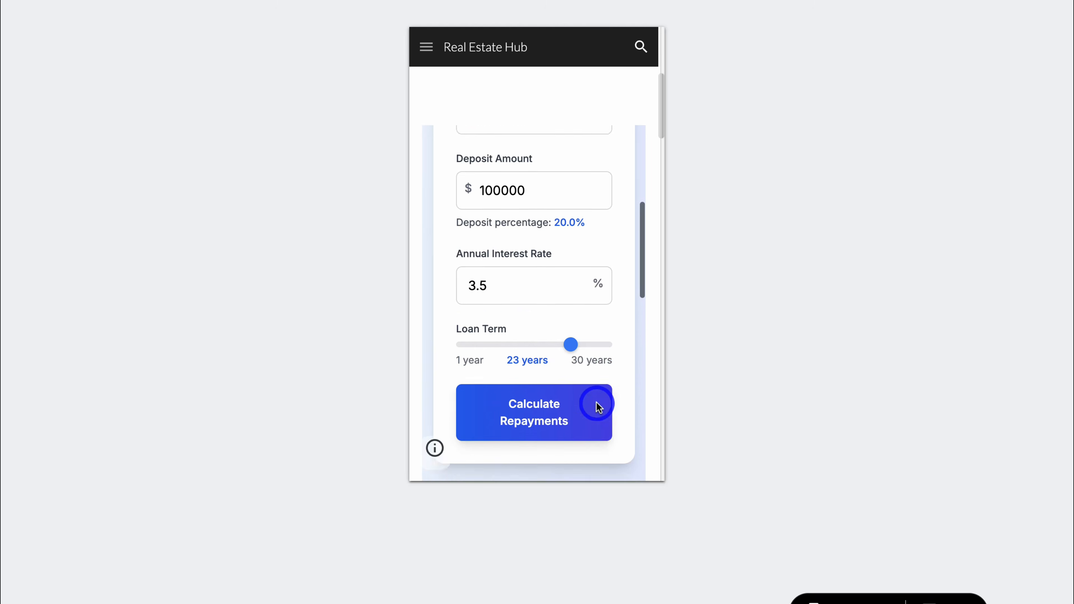
pyautogui.scroll(3, 597, 405)
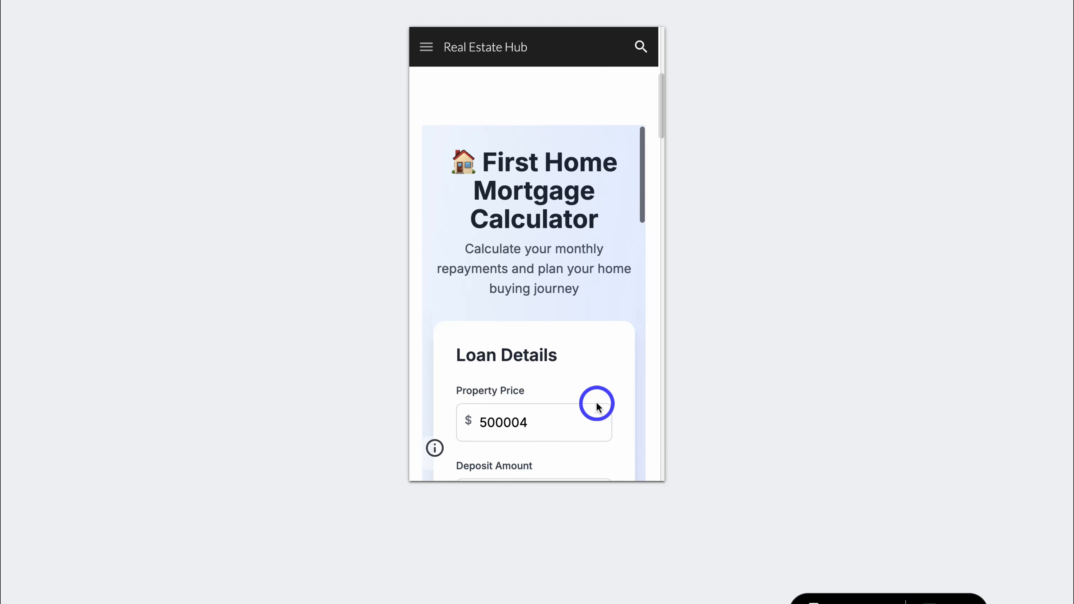
pyautogui.scroll(-10, 596, 406)
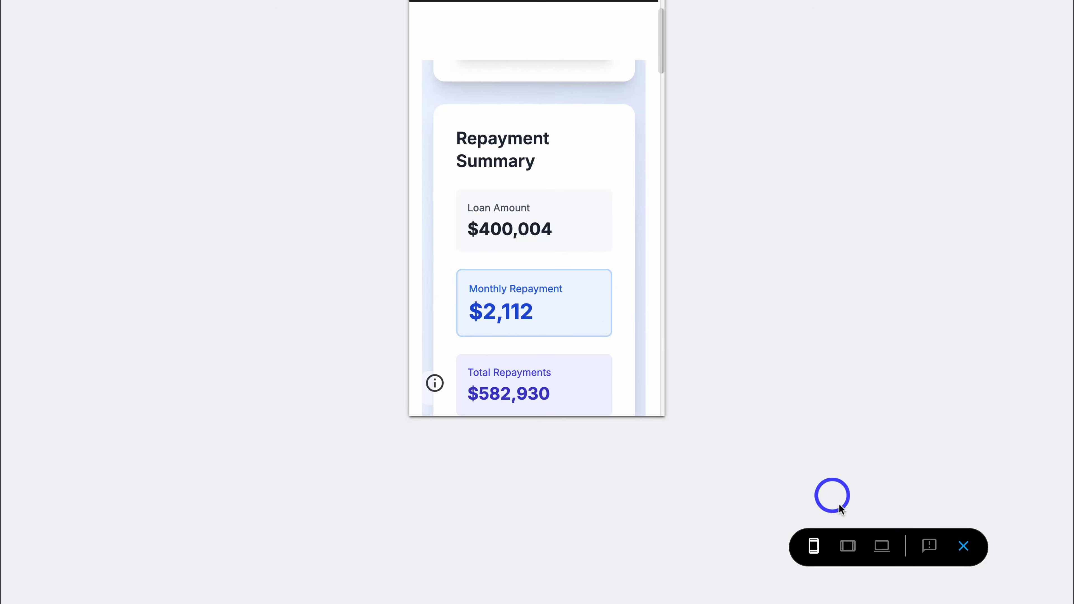
pyautogui.click(882, 546)
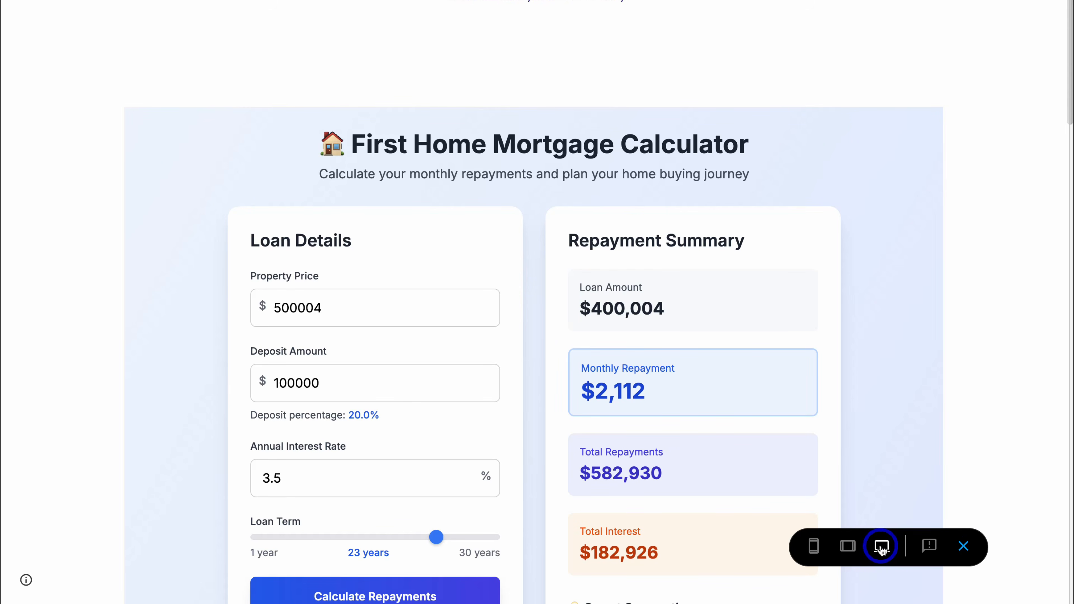
pyautogui.click(962, 548)
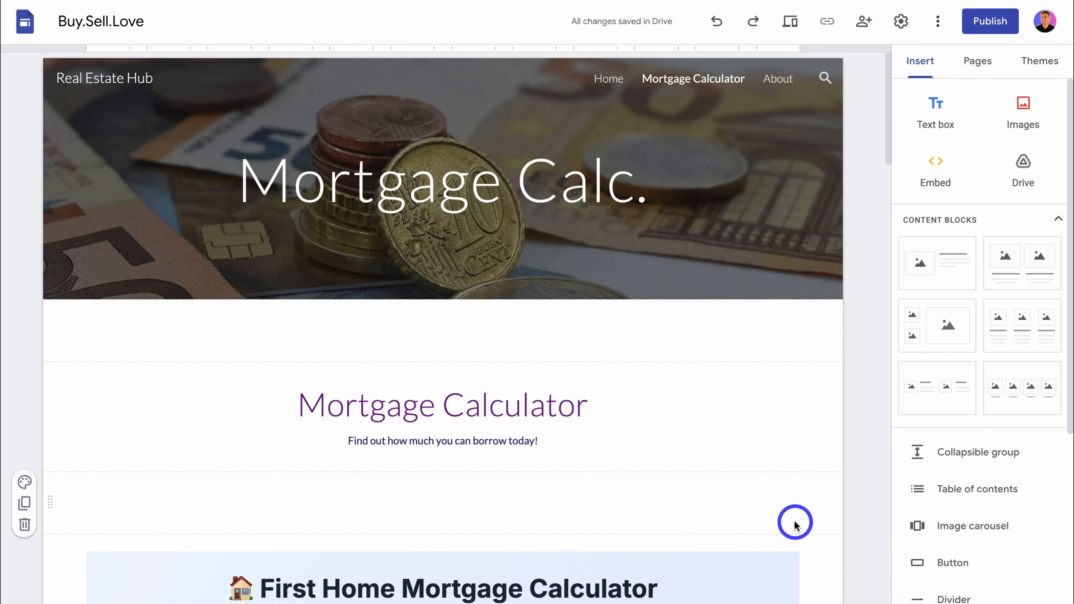
pyautogui.scroll(-9, 794, 525)
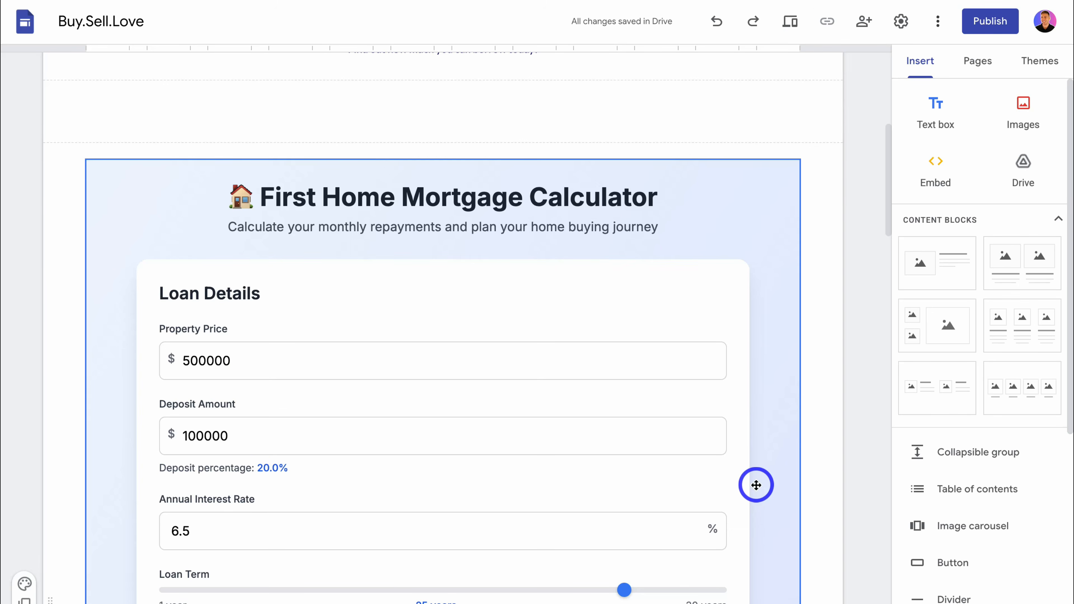
pyautogui.scroll(5, 756, 485)
pyautogui.scroll(-12, 756, 486)
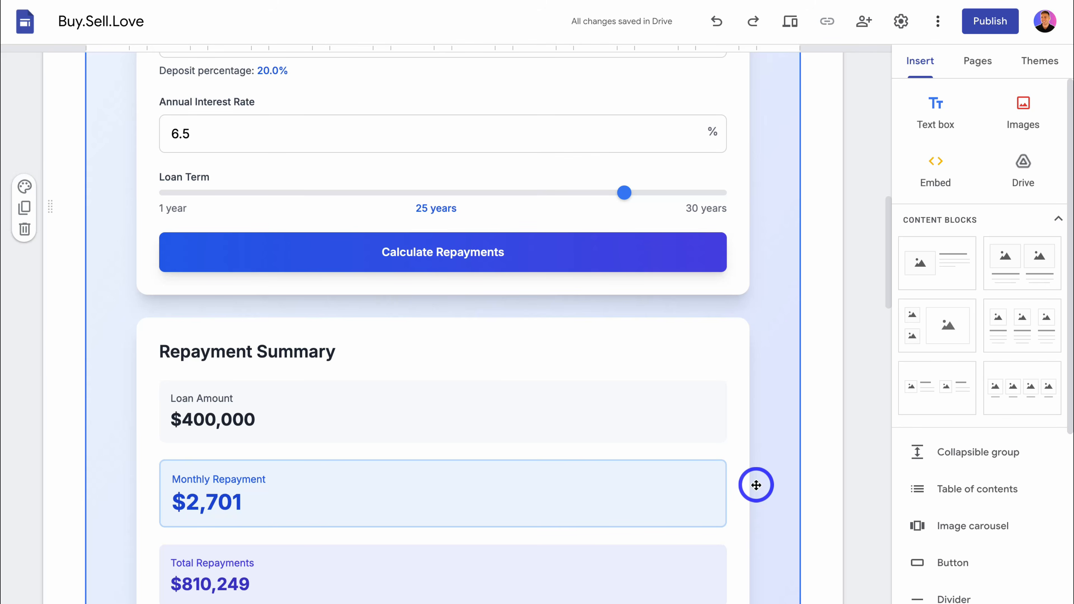
pyautogui.scroll(-4, 756, 485)
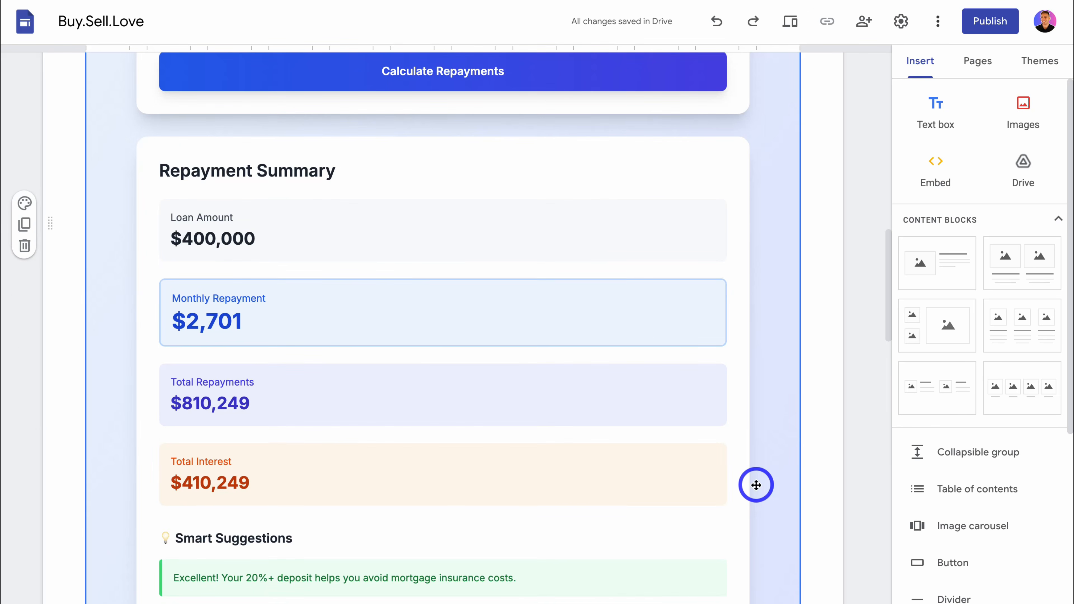
pyautogui.scroll(-4, 756, 485)
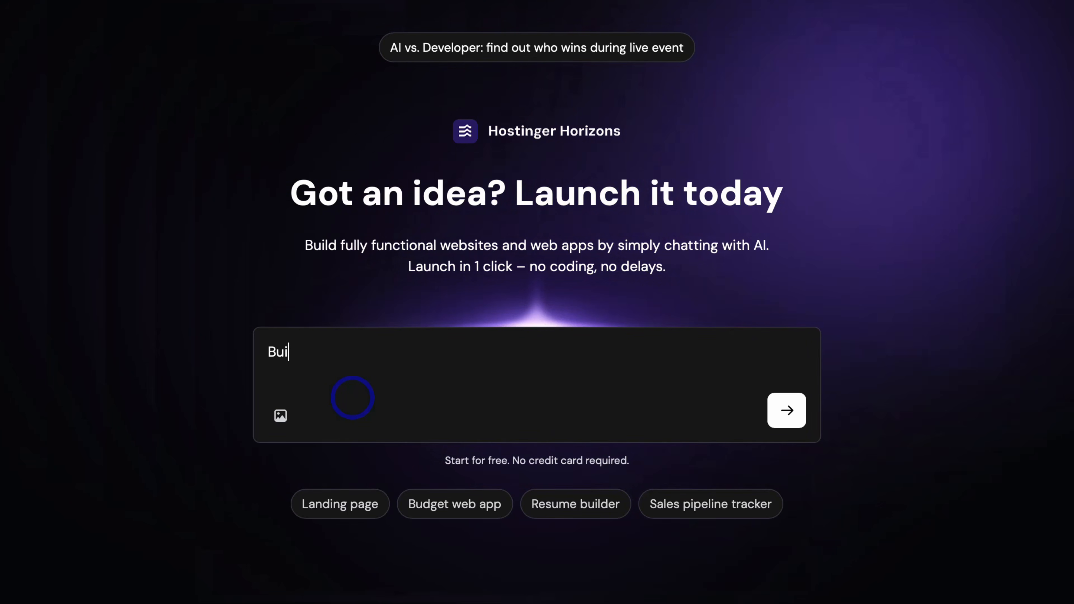
# Step: Switch to Hostinger Horizons, generate an app from the prompt "Build a client portal" and look through the project cards on its dashboard
pyautogui.write('ld a ')
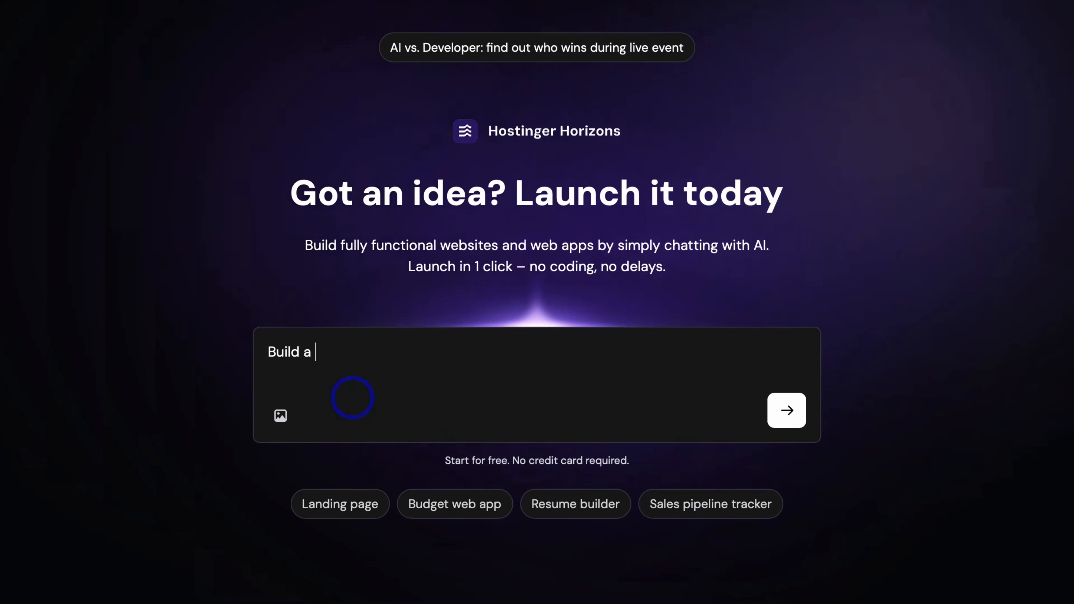
pyautogui.write('client portal')
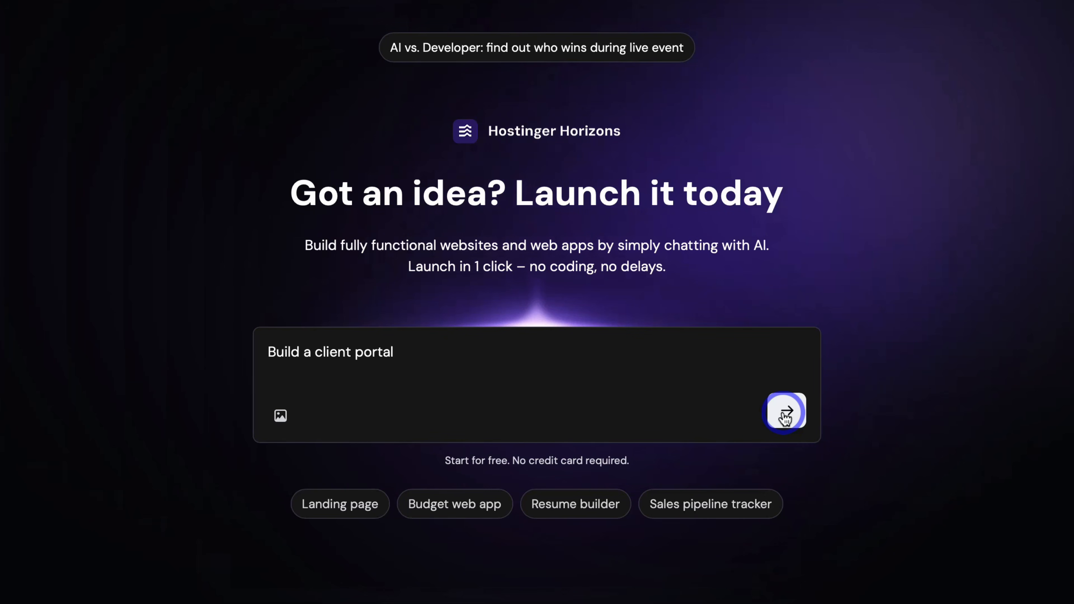
pyautogui.click(785, 418)
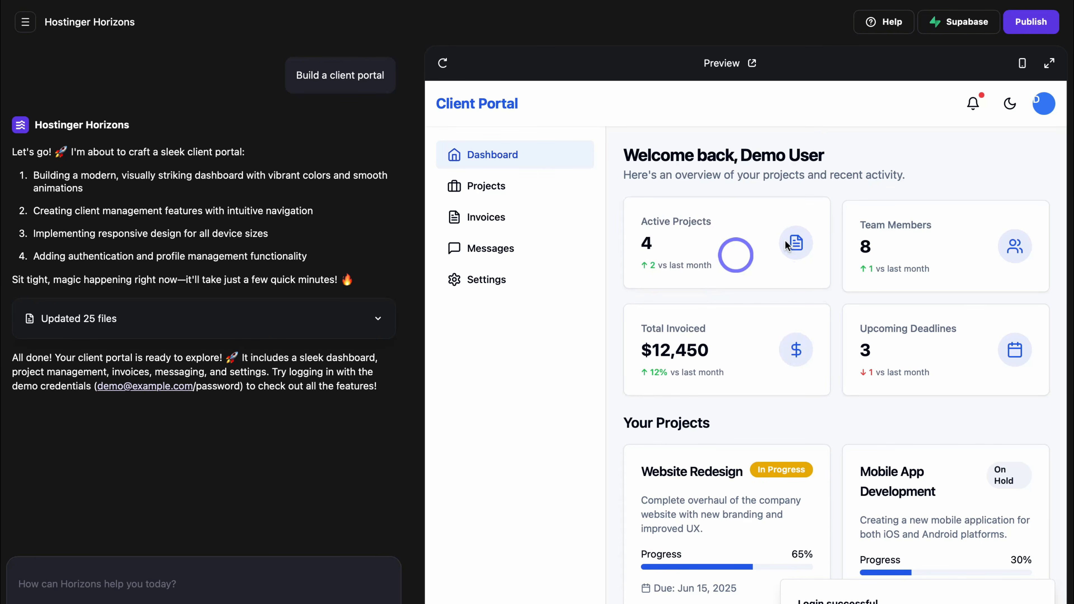
pyautogui.scroll(-3, 736, 347)
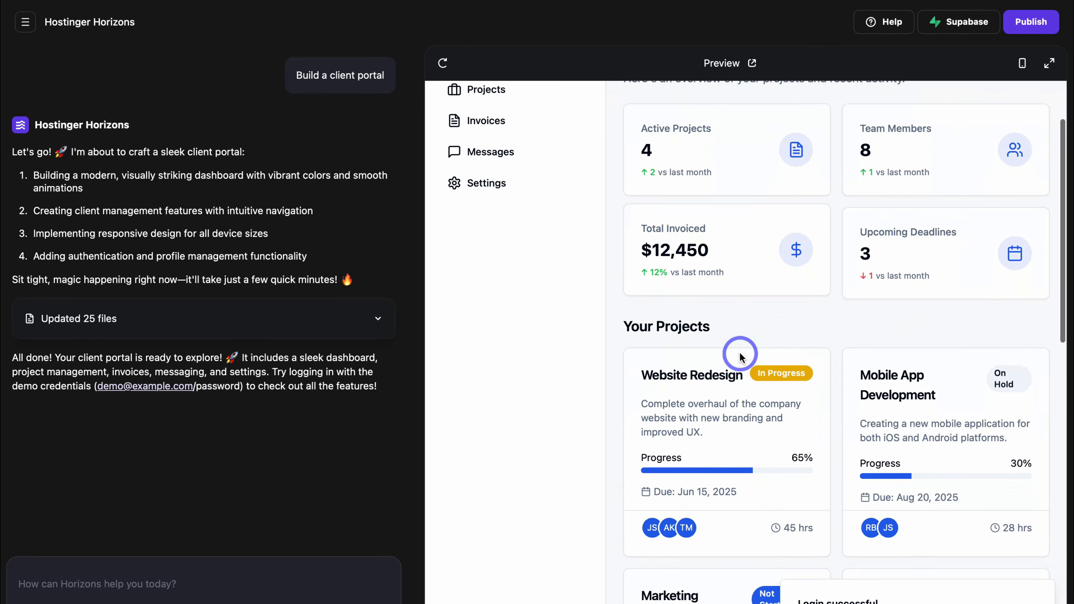
pyautogui.scroll(-3, 896, 322)
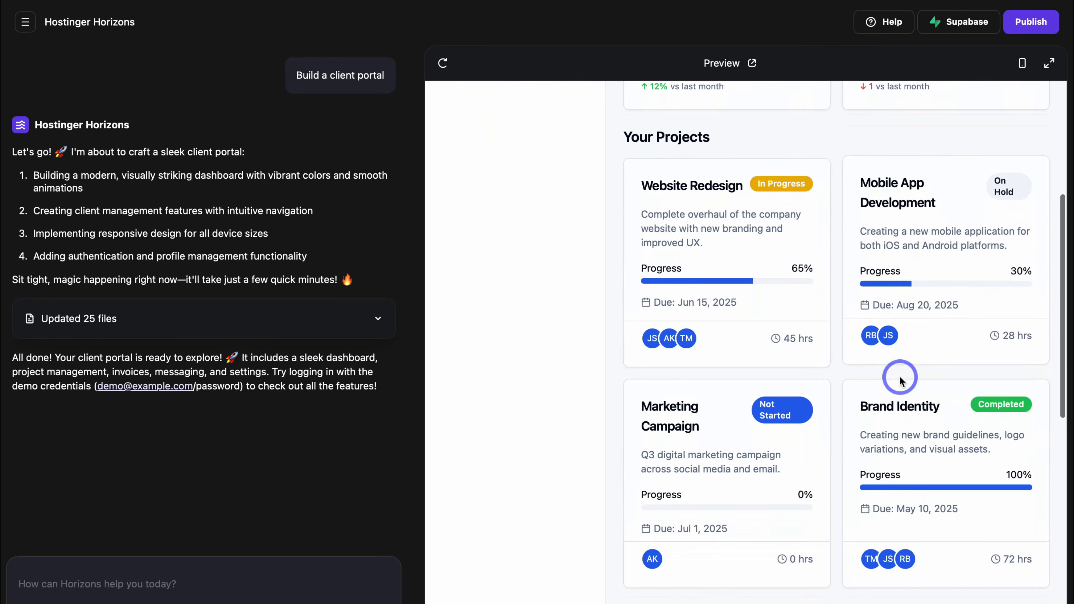
pyautogui.scroll(-3, 766, 436)
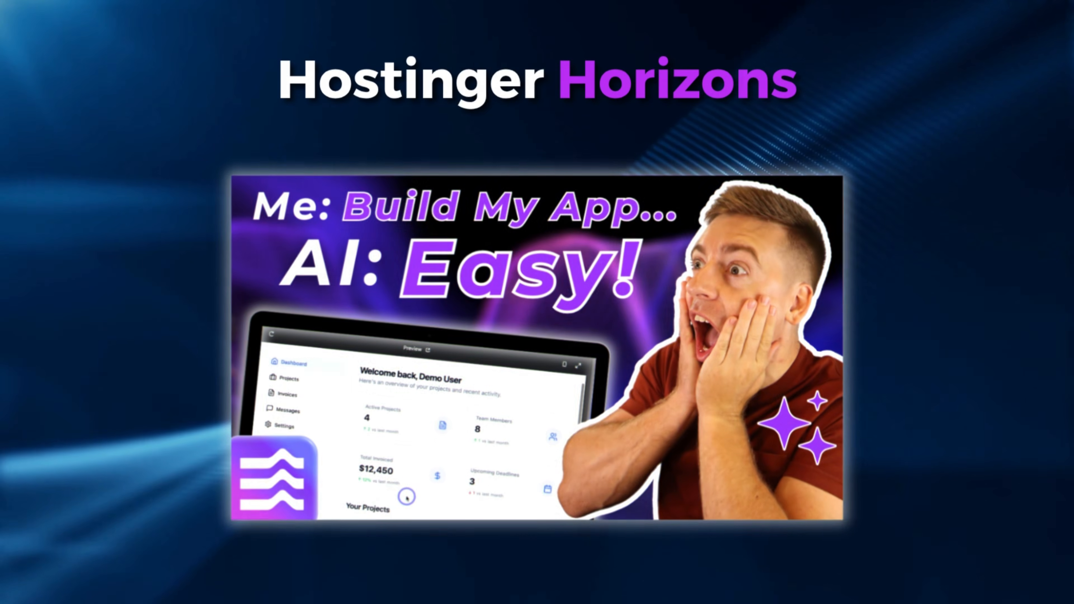